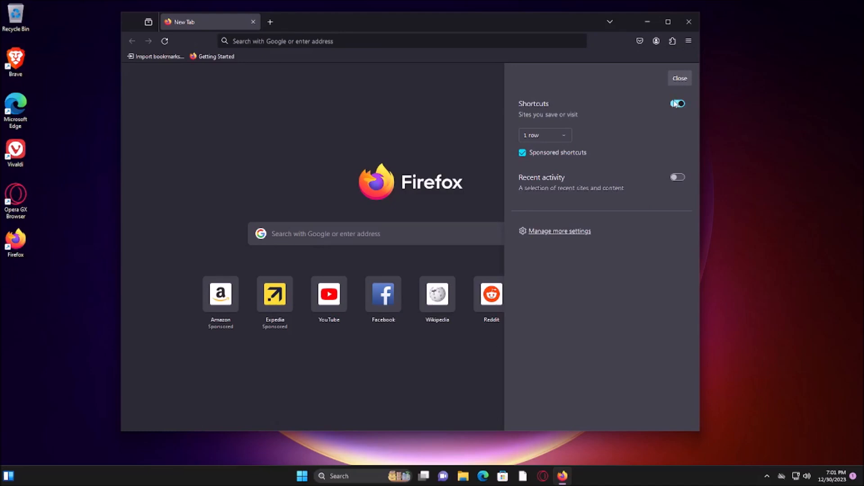
Turn off Shortcuts on the new tab page, close its customization pane, and maximize the browser window
{"action": "left_click", "coordinate": [678, 103]}
{"action": "left_click", "coordinate": [680, 78]}
{"action": "left_click", "coordinate": [670, 21]}
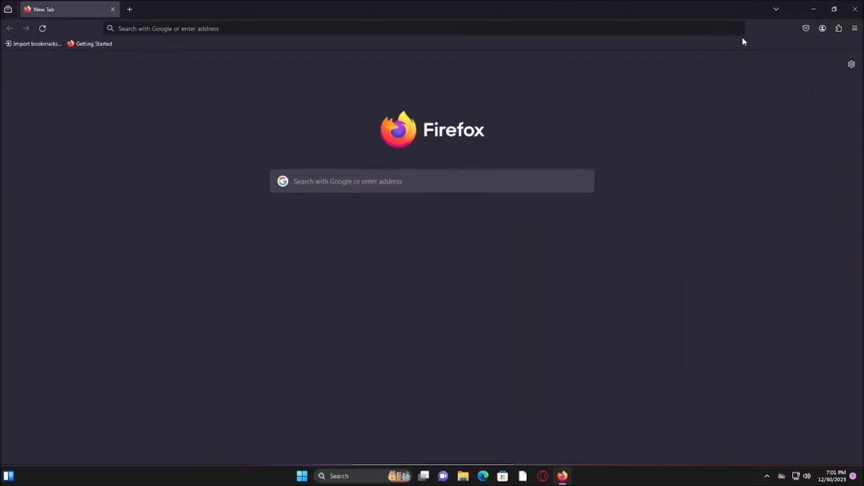
Remove the Pocket and account buttons from the browser's toolbar
{"action": "right_click", "coordinate": [805, 28]}
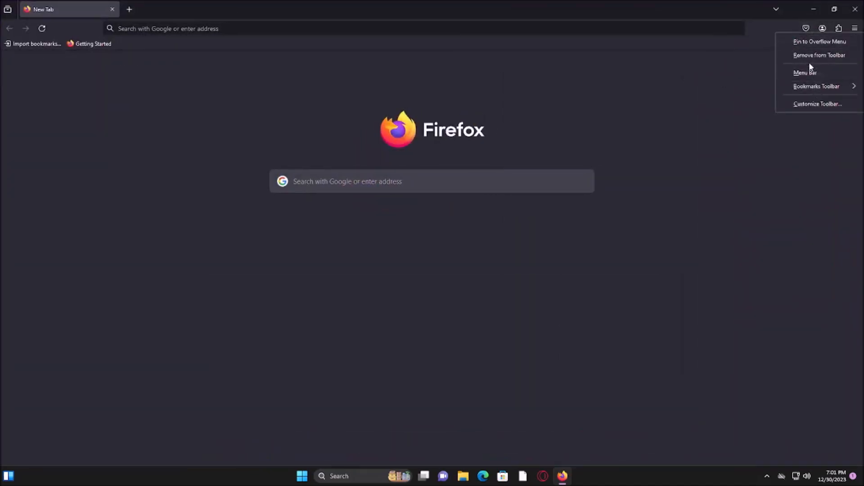
{"action": "left_click", "coordinate": [812, 55]}
{"action": "right_click", "coordinate": [822, 28]}
{"action": "left_click", "coordinate": [815, 53]}
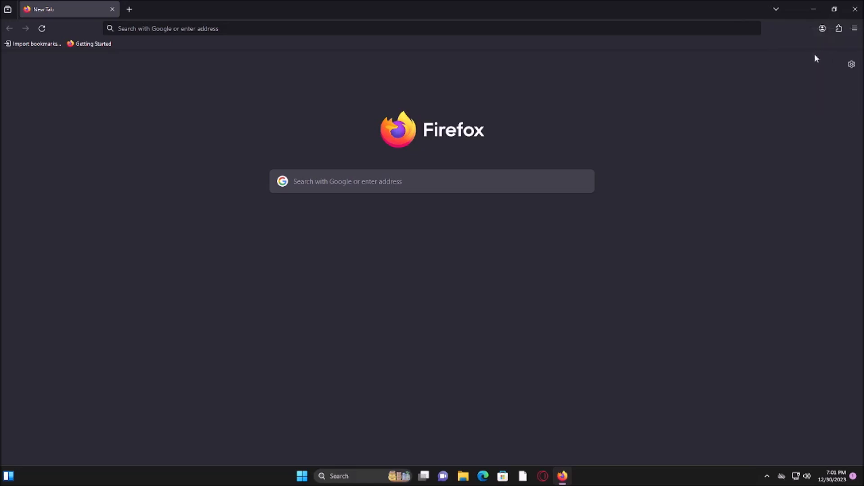
Delete the Getting Started bookmark and remove the Import bookmarks button from the bookmarks toolbar
{"action": "right_click", "coordinate": [81, 43]}
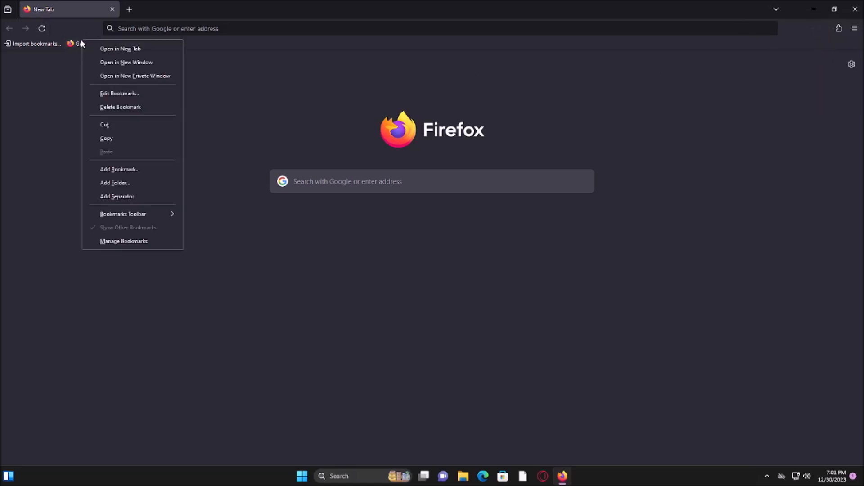
{"action": "left_click", "coordinate": [104, 107]}
{"action": "right_click", "coordinate": [41, 43]}
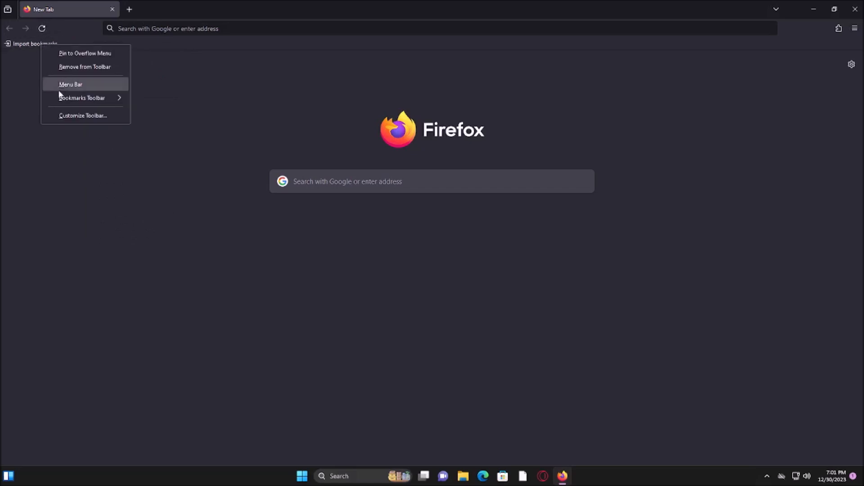
{"action": "left_click", "coordinate": [102, 66]}
Set the bookmarks toolbar to Never Show
{"action": "right_click", "coordinate": [70, 40]}
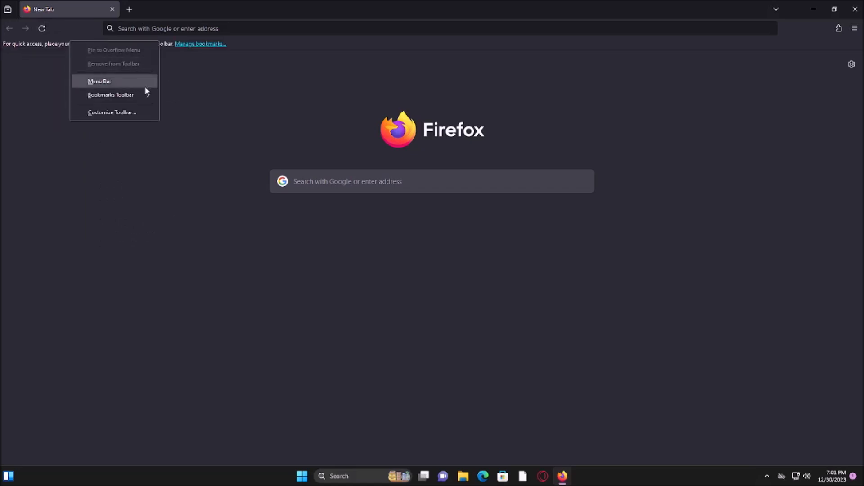
{"action": "mouse_move", "coordinate": [108, 95]}
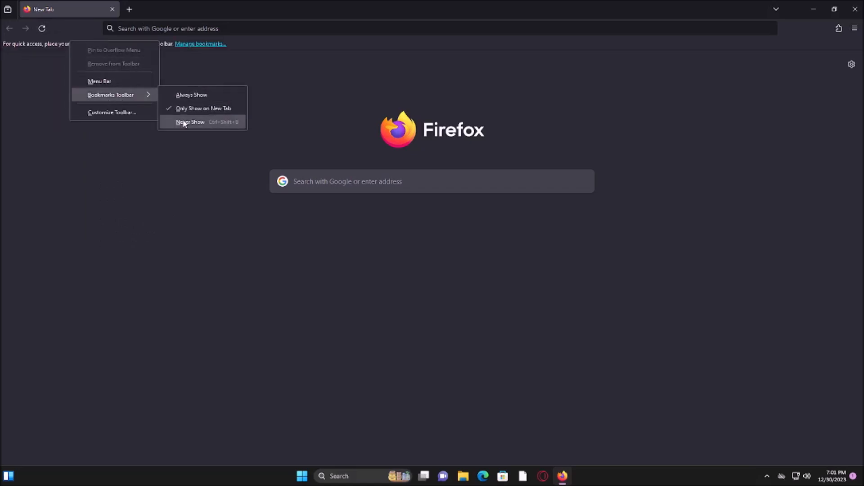
{"action": "left_click", "coordinate": [195, 120]}
Open the browser's Settings page
{"action": "left_click", "coordinate": [855, 28]}
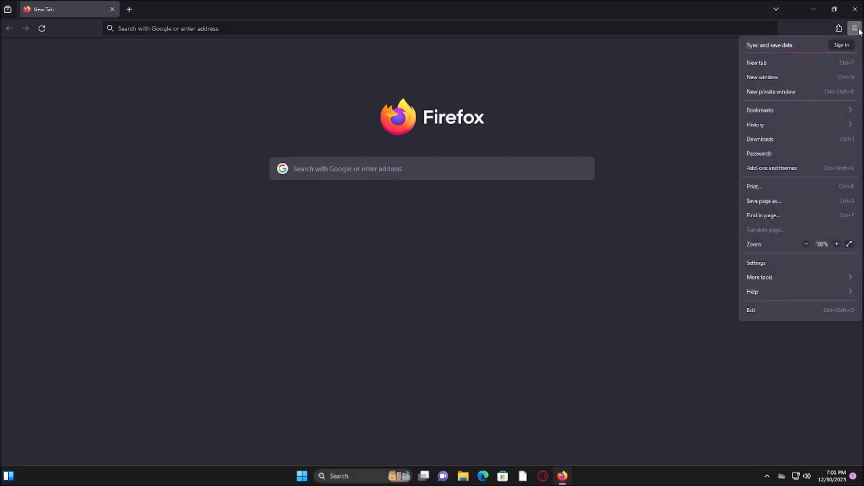
{"action": "left_click", "coordinate": [850, 53]}
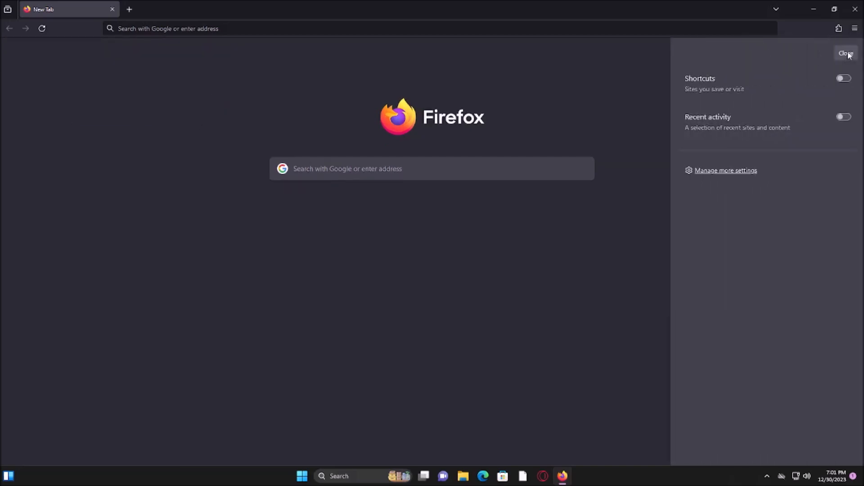
{"action": "left_click", "coordinate": [850, 53]}
{"action": "left_click", "coordinate": [855, 31]}
{"action": "left_click", "coordinate": [792, 264]}
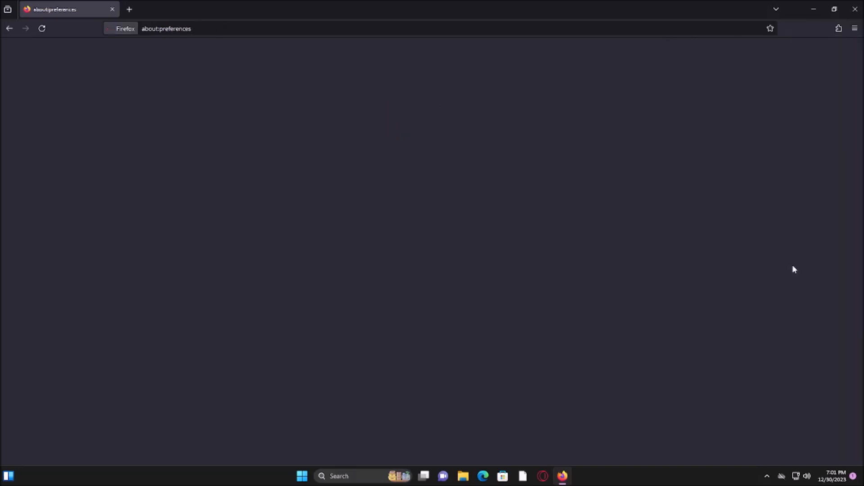
Make downloads always ask where to save files in the General settings
{"action": "left_click", "coordinate": [396, 153]}
{"action": "scroll", "coordinate": [434, 185], "scroll_direction": "down", "scroll_amount": 10}
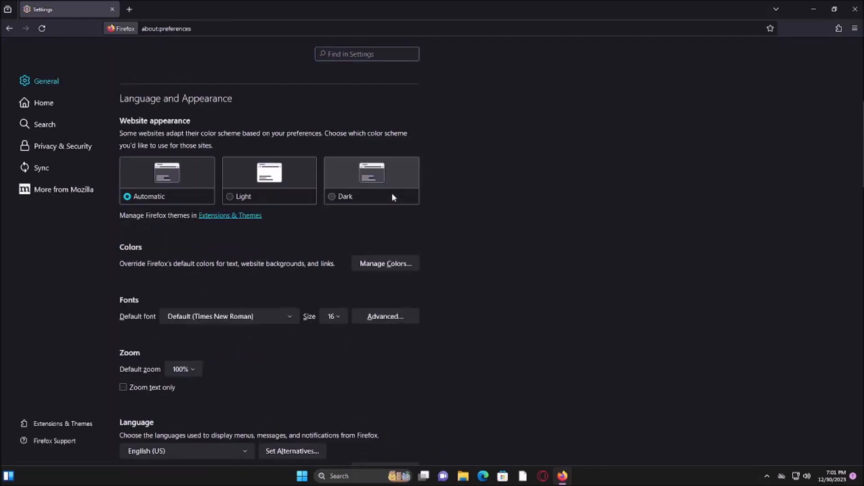
{"action": "scroll", "coordinate": [392, 195], "scroll_direction": "down", "scroll_amount": 6}
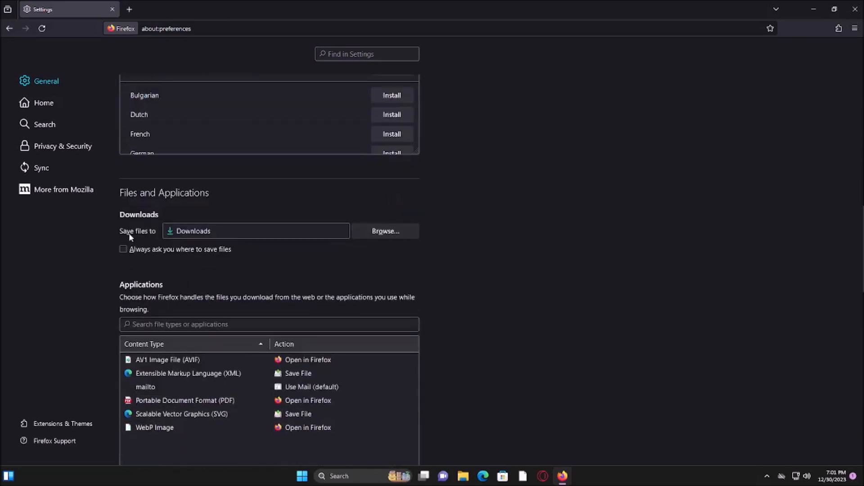
{"action": "left_click", "coordinate": [138, 251]}
Set Firefox updates to check for updates but let you choose to install them
{"action": "scroll", "coordinate": [262, 276], "scroll_direction": "down", "scroll_amount": 7}
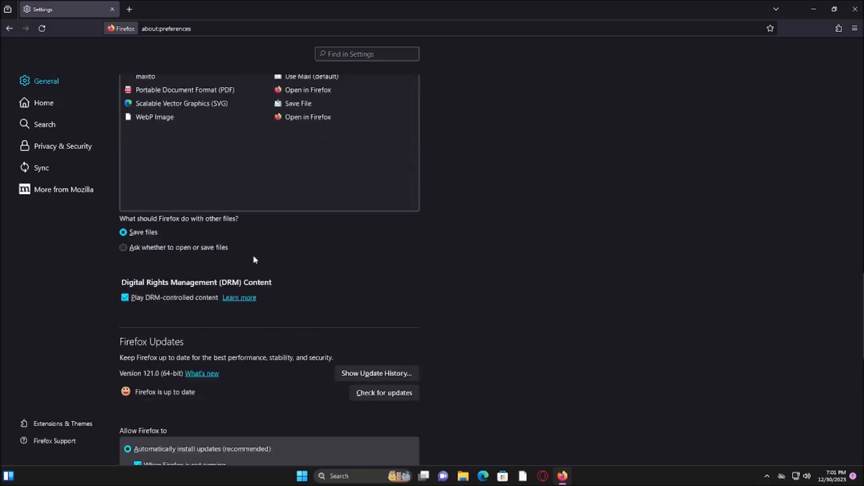
{"action": "scroll", "coordinate": [406, 238], "scroll_direction": "up", "scroll_amount": 1}
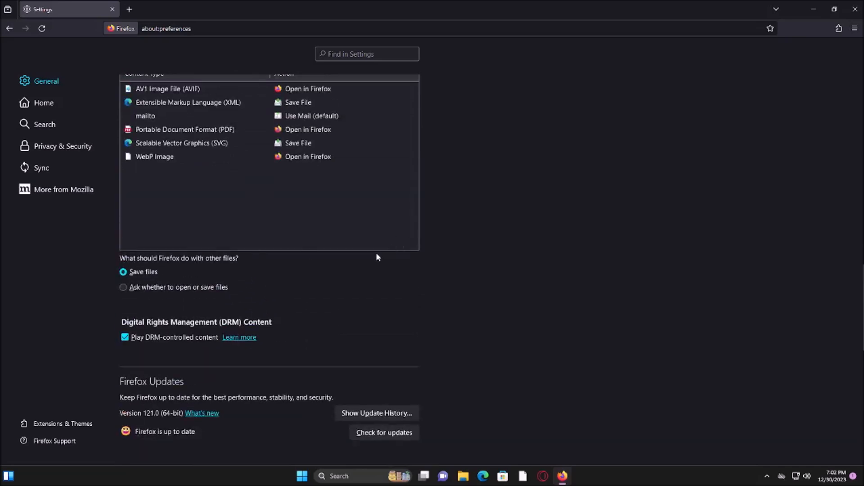
{"action": "scroll", "coordinate": [364, 262], "scroll_direction": "down", "scroll_amount": 5}
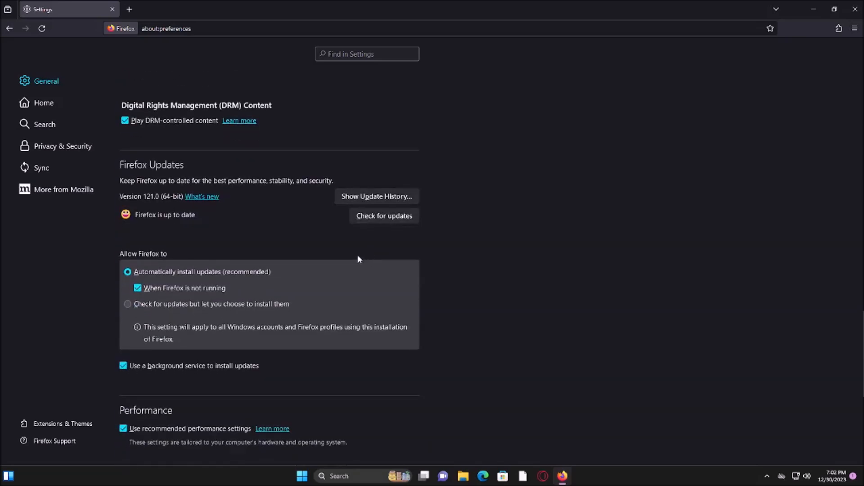
{"action": "scroll", "coordinate": [355, 256], "scroll_direction": "down", "scroll_amount": 4}
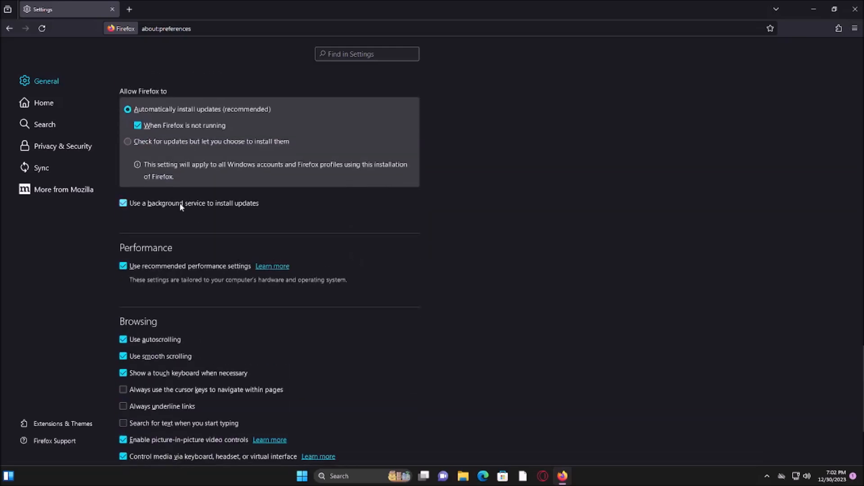
{"action": "scroll", "coordinate": [179, 202], "scroll_direction": "down", "scroll_amount": 3}
{"action": "scroll", "coordinate": [179, 205], "scroll_direction": "up", "scroll_amount": 4}
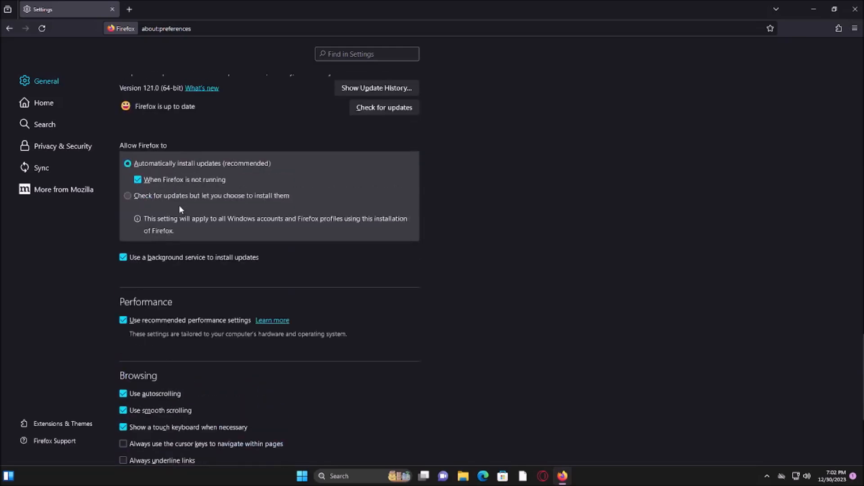
{"action": "left_click", "coordinate": [173, 197]}
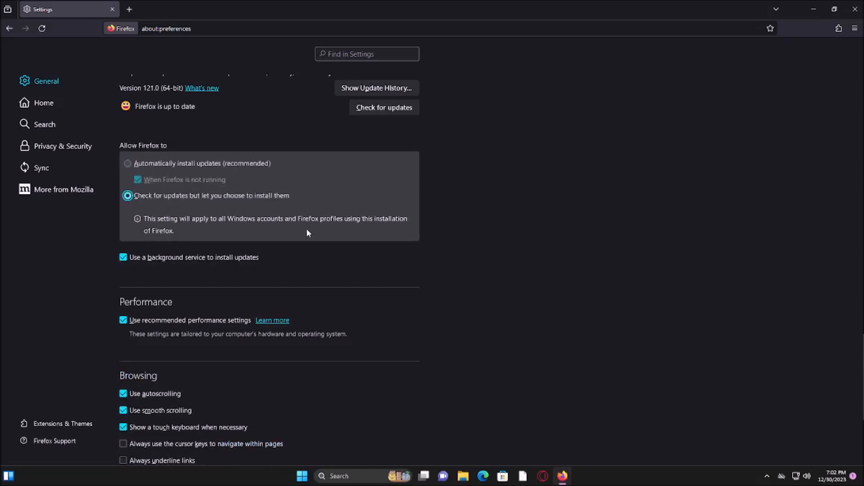
Turn off the Browsing options that recommend features and extensions as you browse
{"action": "scroll", "coordinate": [299, 224], "scroll_direction": "down", "scroll_amount": 5}
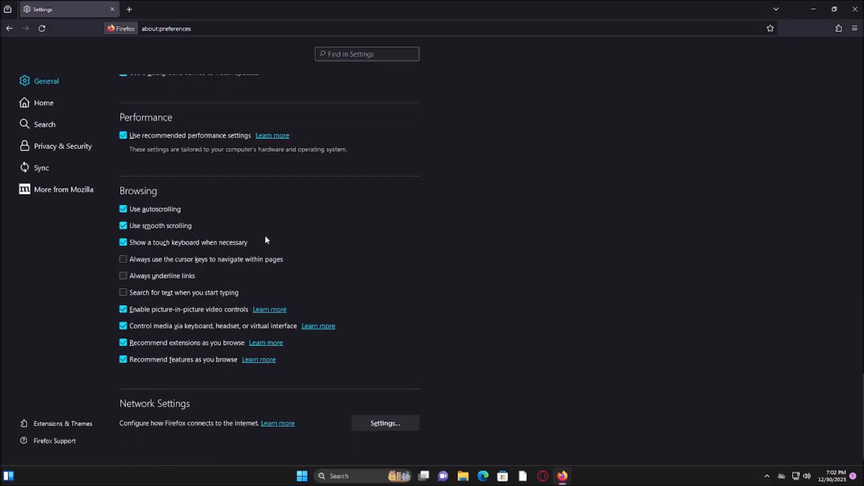
{"action": "left_click", "coordinate": [199, 358]}
{"action": "left_click", "coordinate": [195, 345]}
Set both the homepage/new windows and new tabs to Blank Page, and turn off Web Search in the Firefox Home content
{"action": "left_click", "coordinate": [58, 105]}
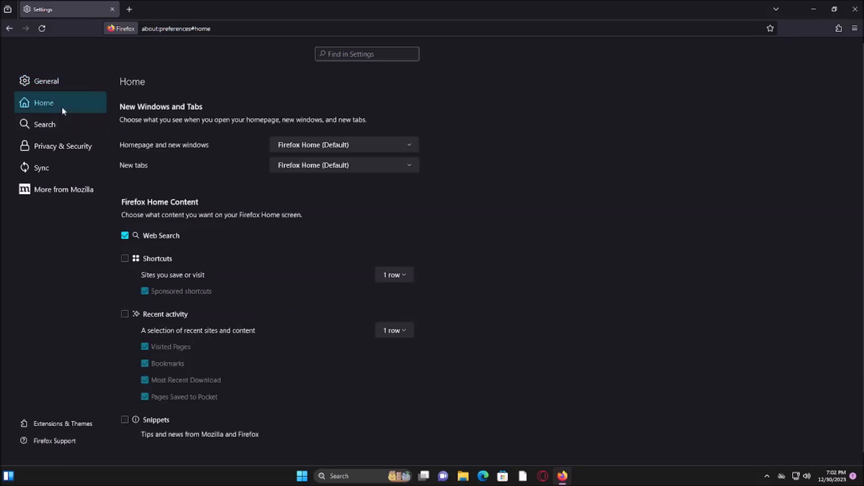
{"action": "left_click", "coordinate": [320, 149]}
{"action": "left_click", "coordinate": [306, 153]}
{"action": "left_click", "coordinate": [306, 165]}
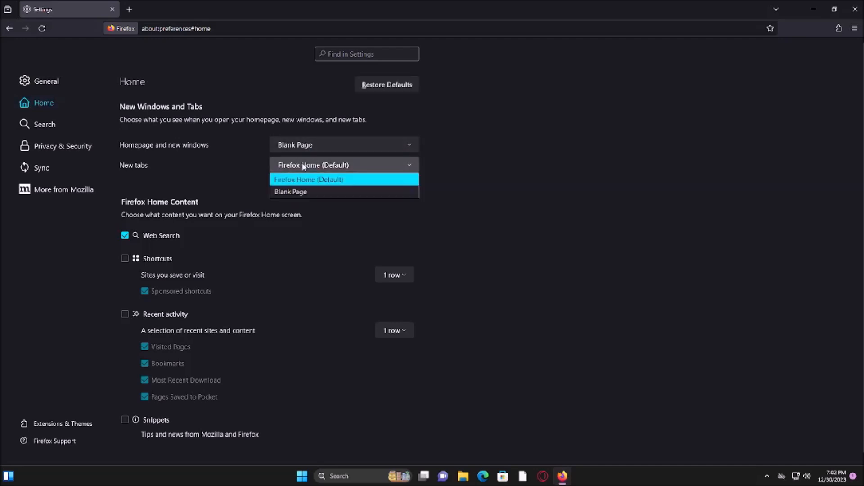
{"action": "left_click", "coordinate": [289, 192]}
{"action": "scroll", "coordinate": [573, 117], "scroll_direction": "down", "scroll_amount": 1}
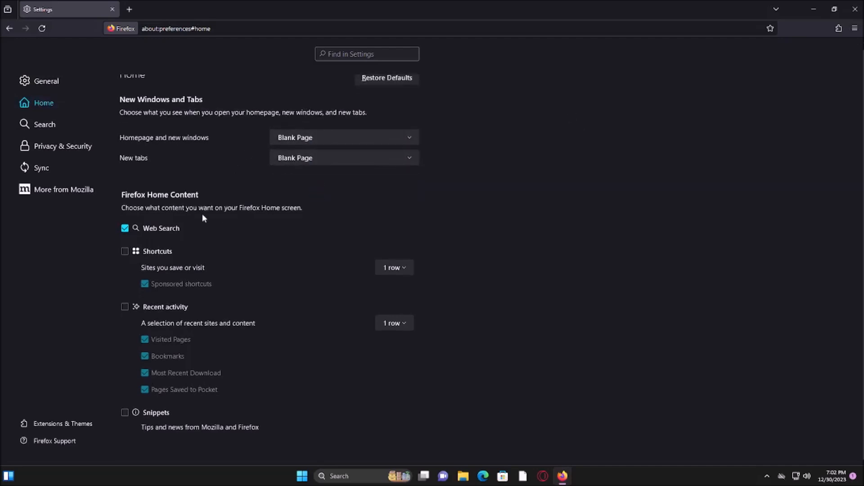
{"action": "left_click", "coordinate": [178, 228]}
Add the separate search bar to the toolbar in the Search settings and narrow it to widen the address bar
{"action": "left_click", "coordinate": [49, 122]}
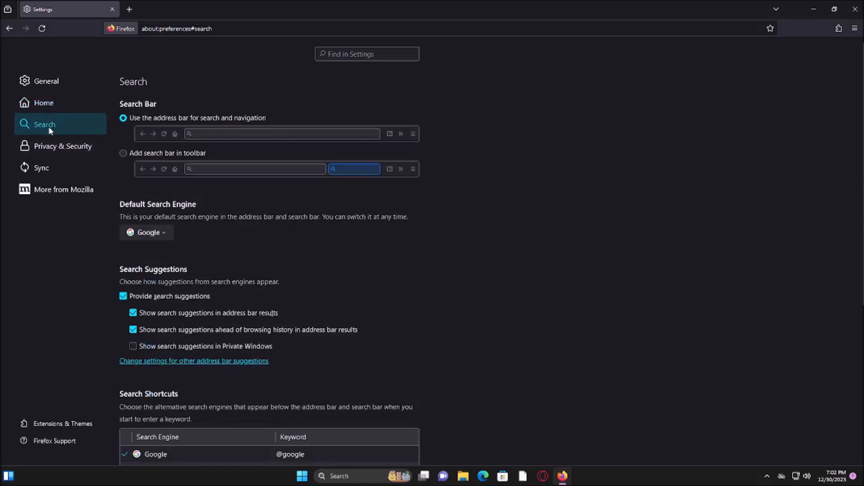
{"action": "left_click", "coordinate": [166, 153]}
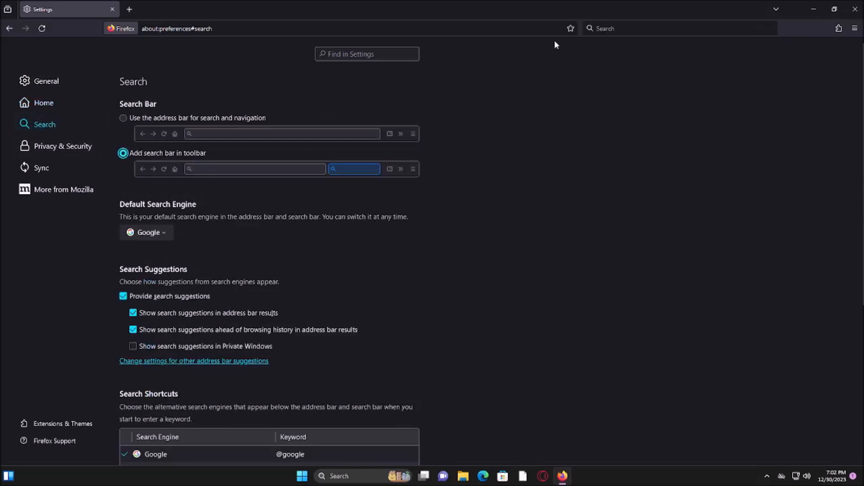
{"action": "left_click_drag", "start_coordinate": [585, 28], "coordinate": [651, 28]}
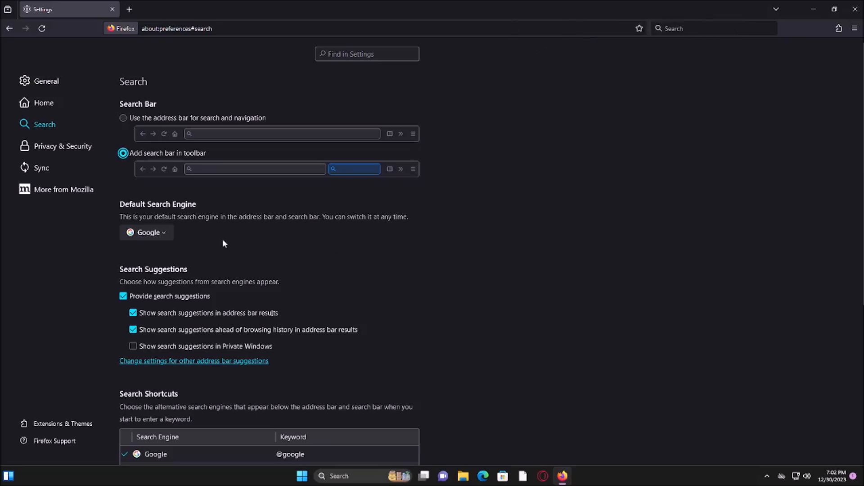
Turn off search suggestions and set DuckDuckGo as the default search engine
{"action": "left_click", "coordinate": [166, 296]}
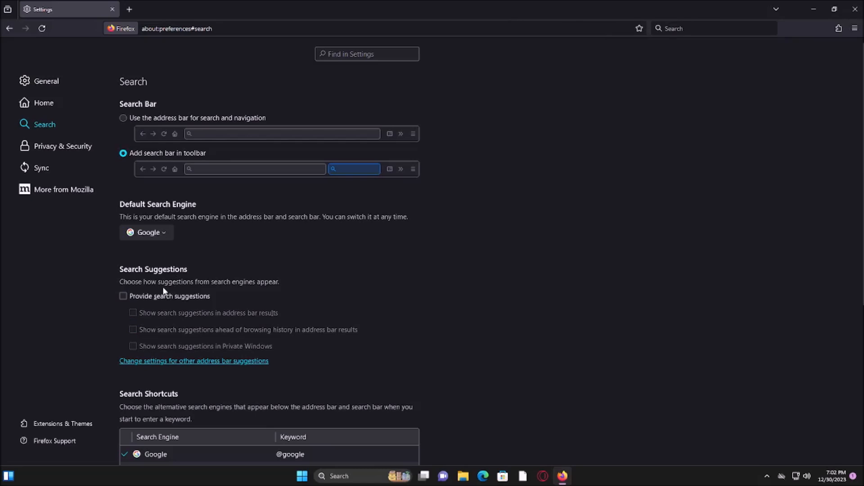
{"action": "scroll", "coordinate": [239, 243], "scroll_direction": "down", "scroll_amount": 5}
{"action": "left_click", "coordinate": [205, 237]}
{"action": "left_click", "coordinate": [207, 289]}
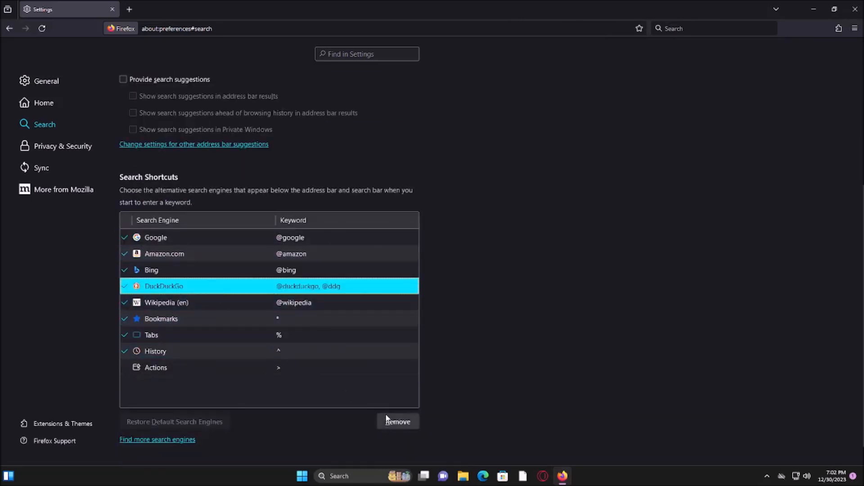
{"action": "scroll", "coordinate": [187, 256], "scroll_direction": "up", "scroll_amount": 5}
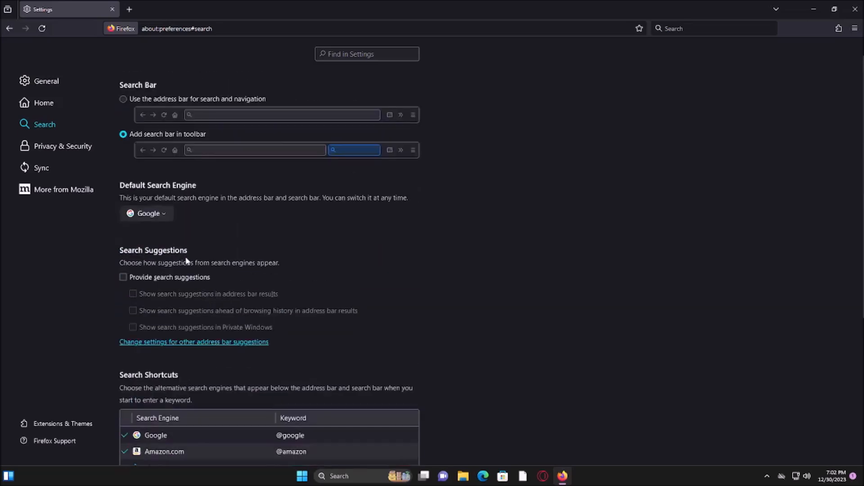
{"action": "left_click", "coordinate": [146, 232]}
{"action": "left_click", "coordinate": [155, 283]}
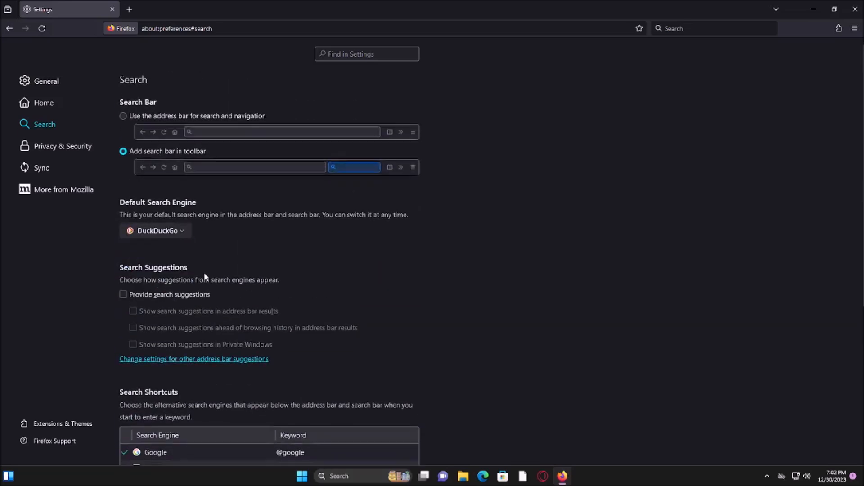
Remove Google, Amazon.com, Bing and Wikipedia (en) from the search shortcuts
{"action": "scroll", "coordinate": [189, 261], "scroll_direction": "down", "scroll_amount": 5}
{"action": "left_click", "coordinate": [157, 218]}
{"action": "left_click", "coordinate": [396, 403]}
{"action": "left_click", "coordinate": [396, 403]}
{"action": "left_click", "coordinate": [397, 402]}
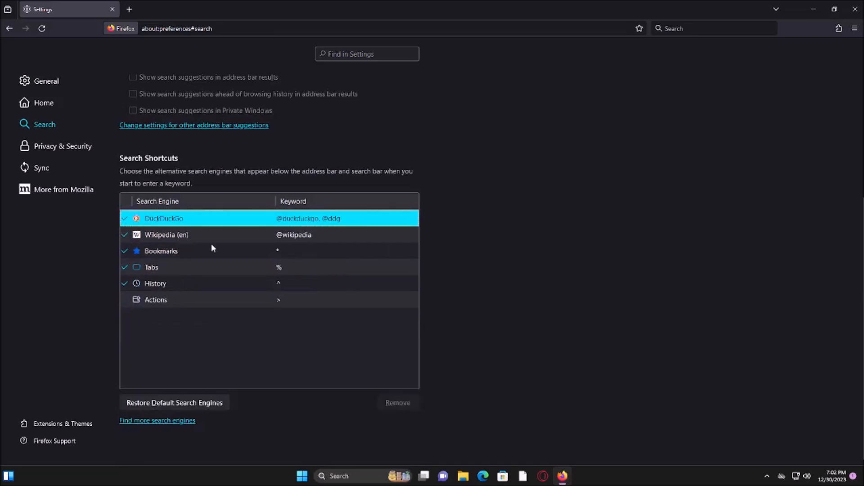
{"action": "left_click", "coordinate": [197, 237]}
{"action": "left_click", "coordinate": [396, 403]}
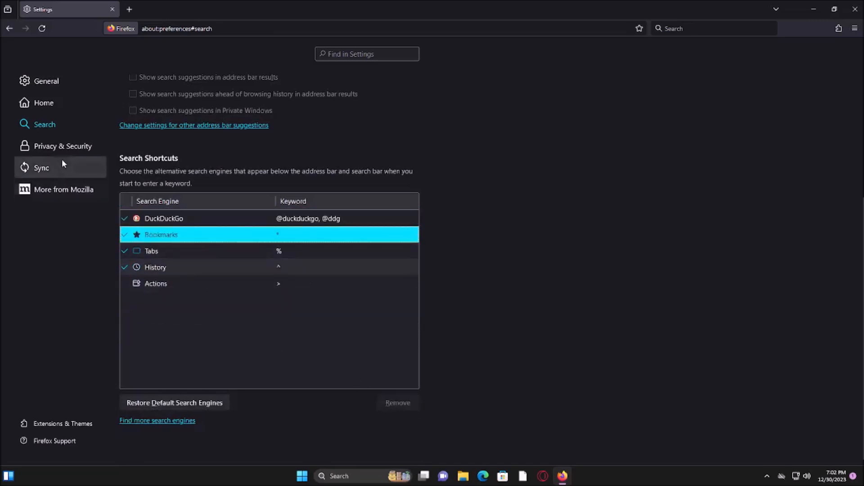
Set Enhanced Tracking Protection to Strict in the Privacy & Security settings
{"action": "left_click", "coordinate": [39, 148]}
{"action": "scroll", "coordinate": [123, 108], "scroll_direction": "down", "scroll_amount": 2}
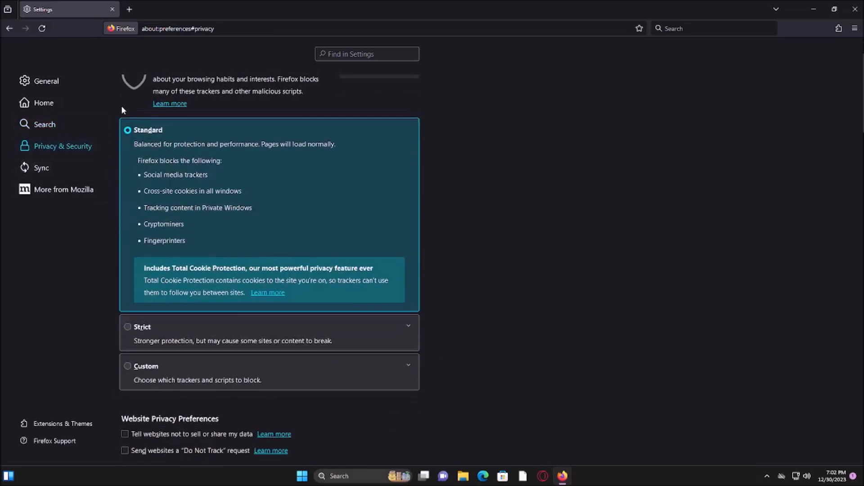
{"action": "left_click", "coordinate": [128, 327]}
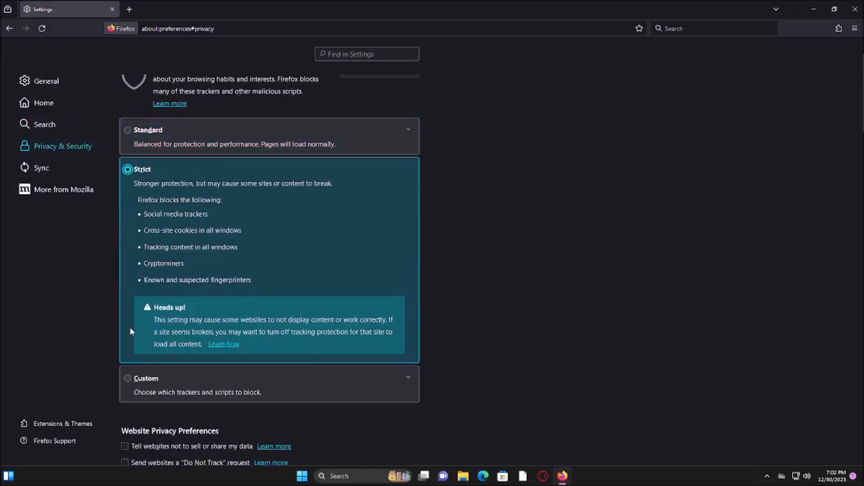
{"action": "scroll", "coordinate": [133, 321], "scroll_direction": "down", "scroll_amount": 2}
{"action": "scroll", "coordinate": [137, 300], "scroll_direction": "up", "scroll_amount": 4}
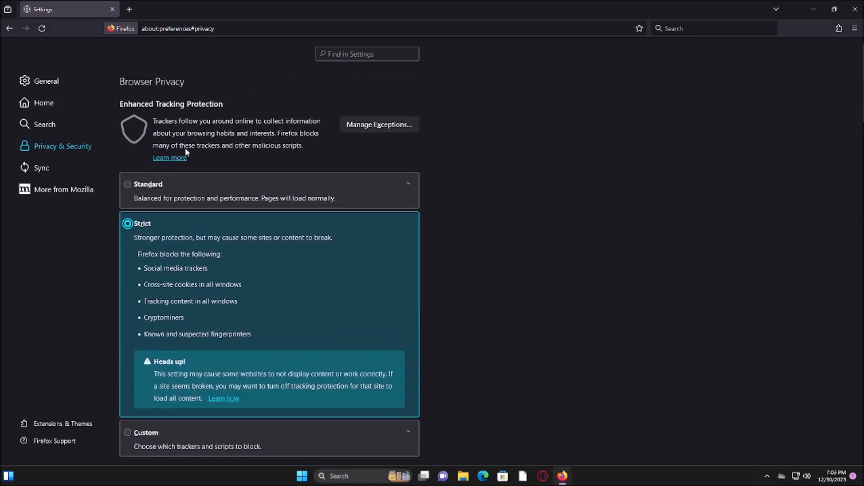
{"action": "scroll", "coordinate": [185, 147], "scroll_direction": "down", "scroll_amount": 8}
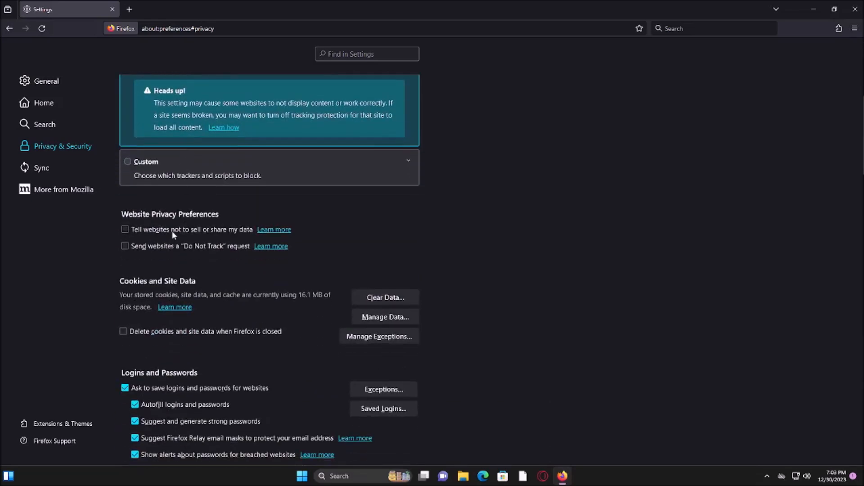
Turn on the website privacy preference that tells websites not to sell or share data
{"action": "left_click", "coordinate": [173, 234]}
{"action": "double_click", "coordinate": [159, 246]}
{"action": "left_click_drag", "start_coordinate": [227, 255], "coordinate": [277, 244]}
{"action": "left_click", "coordinate": [329, 255]}
Clear all stored cookies, site data and cached web content
{"action": "scroll", "coordinate": [418, 254], "scroll_direction": "down", "scroll_amount": 2}
{"action": "left_click", "coordinate": [388, 245]}
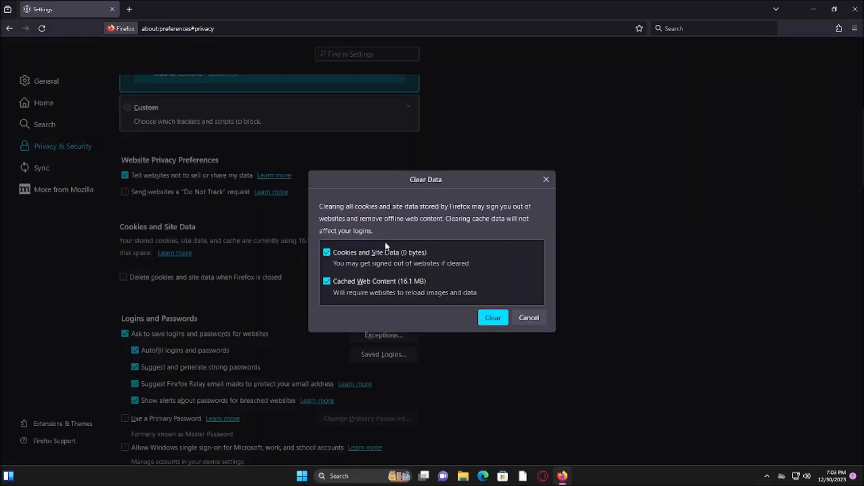
{"action": "left_click", "coordinate": [496, 319]}
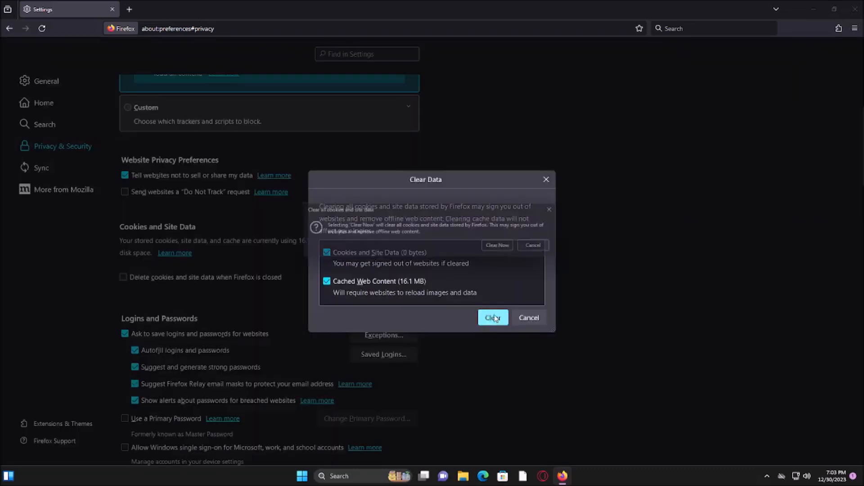
{"action": "left_click", "coordinate": [506, 250]}
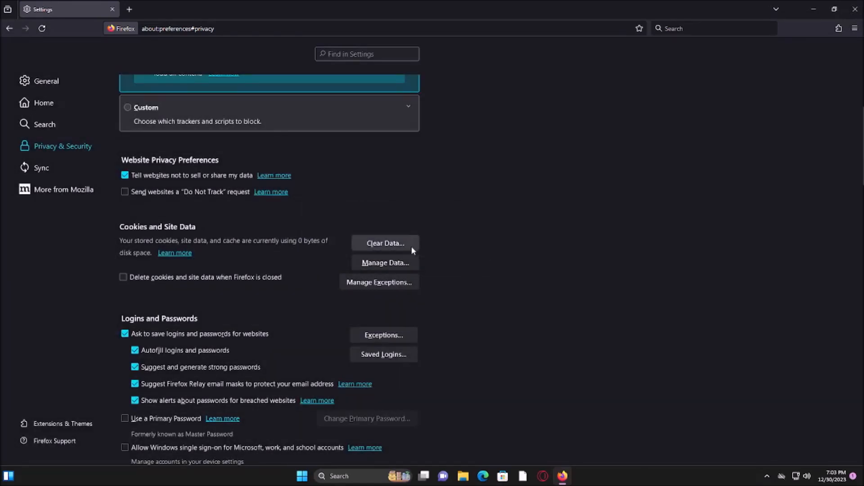
Turn off asking to save logins and passwords for websites
{"action": "scroll", "coordinate": [411, 246], "scroll_direction": "down", "scroll_amount": 2}
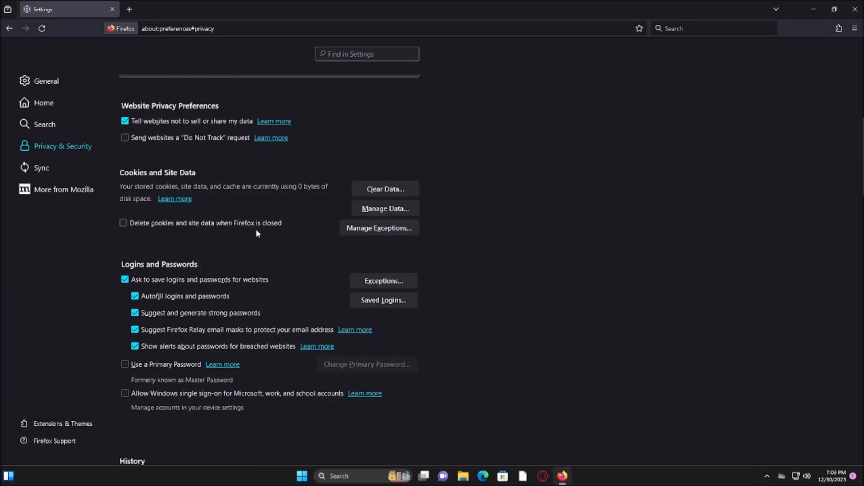
{"action": "scroll", "coordinate": [225, 241], "scroll_direction": "down", "scroll_amount": 2}
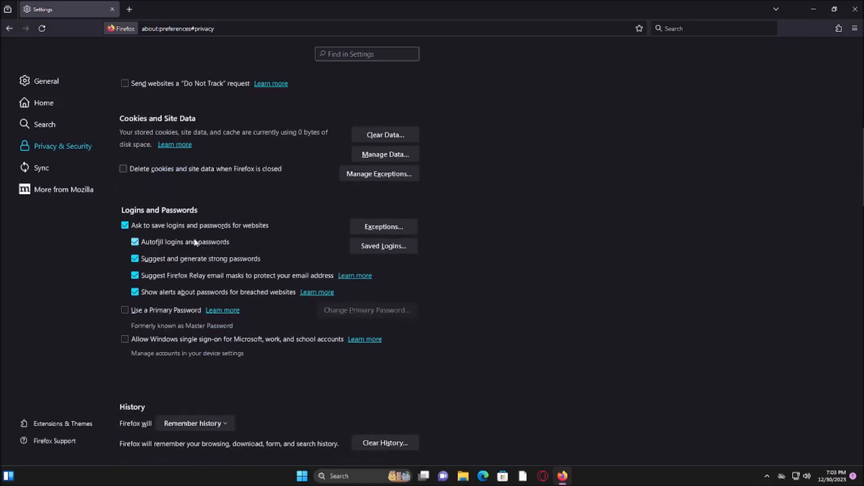
{"action": "left_click", "coordinate": [166, 225]}
Set the history mode to Never remember history and restart Firefox to apply it
{"action": "scroll", "coordinate": [298, 237], "scroll_direction": "down", "scroll_amount": 2}
{"action": "scroll", "coordinate": [182, 243], "scroll_direction": "down", "scroll_amount": 2}
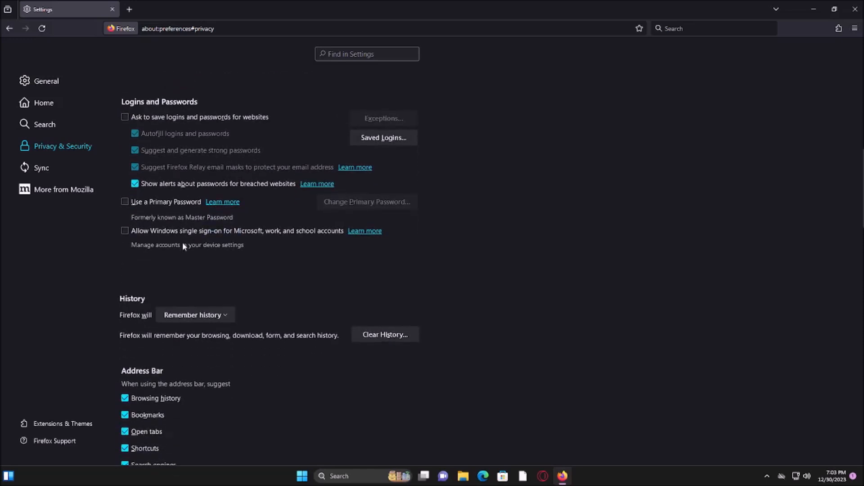
{"action": "left_click", "coordinate": [184, 259]}
{"action": "left_click", "coordinate": [189, 287]}
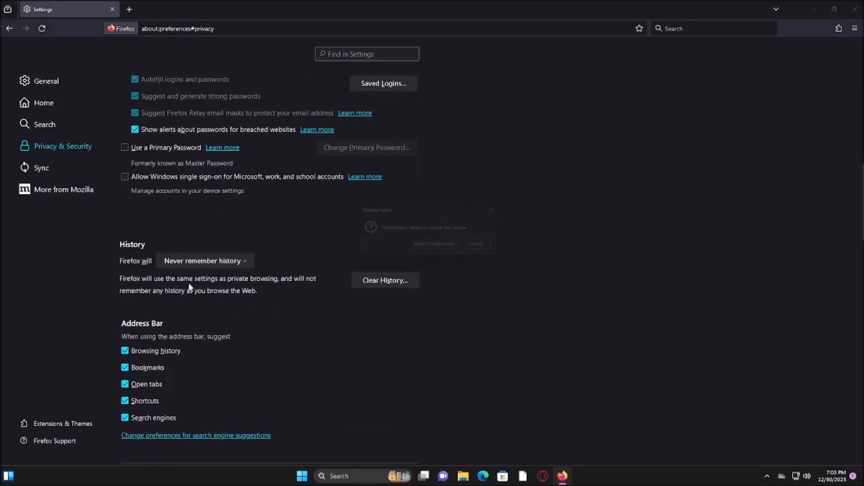
{"action": "left_click", "coordinate": [413, 244]}
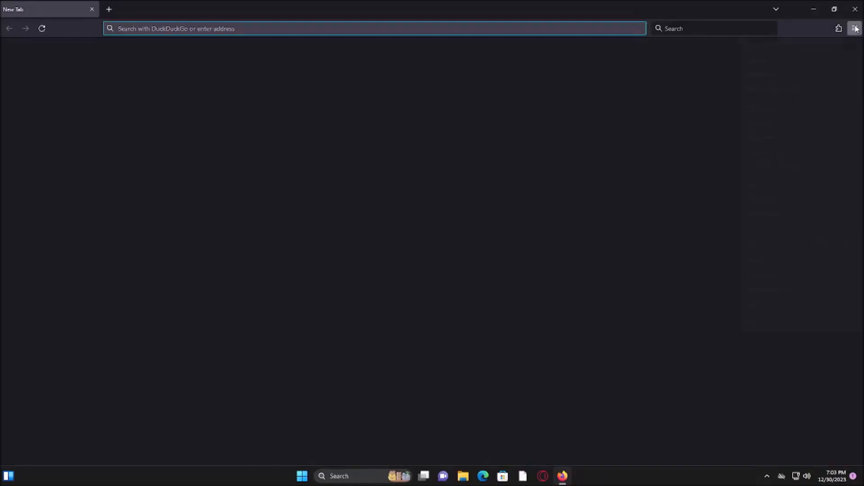
Reopen the Privacy & Security settings and block new requests asking to access the location, saving the change
{"action": "left_click", "coordinate": [855, 28]}
{"action": "left_click", "coordinate": [779, 264]}
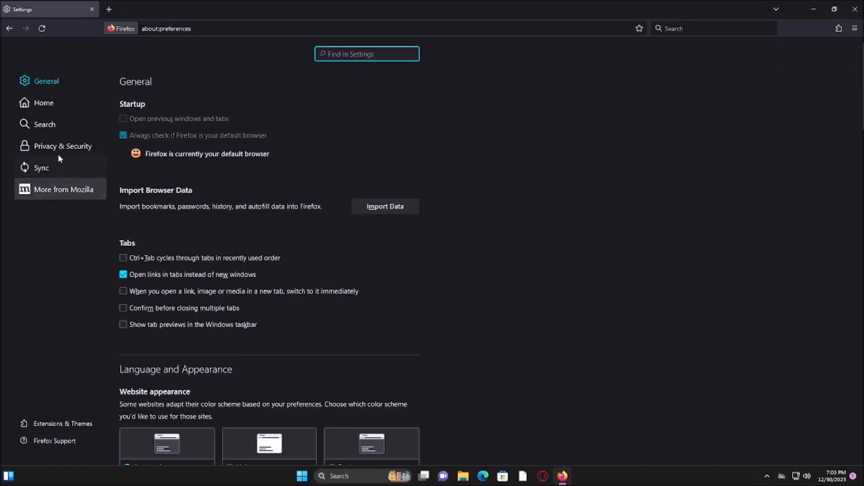
{"action": "left_click", "coordinate": [58, 146]}
{"action": "scroll", "coordinate": [410, 198], "scroll_direction": "down", "scroll_amount": 15}
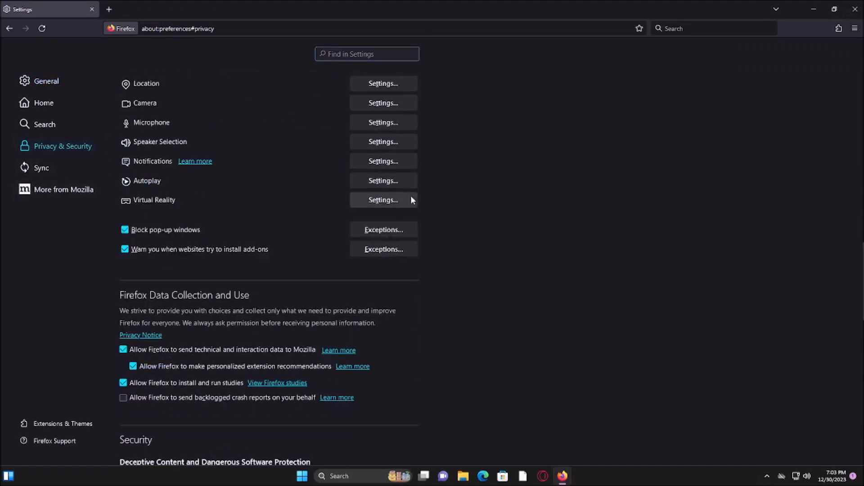
{"action": "scroll", "coordinate": [387, 201], "scroll_direction": "up", "scroll_amount": 5}
{"action": "left_click", "coordinate": [369, 305]}
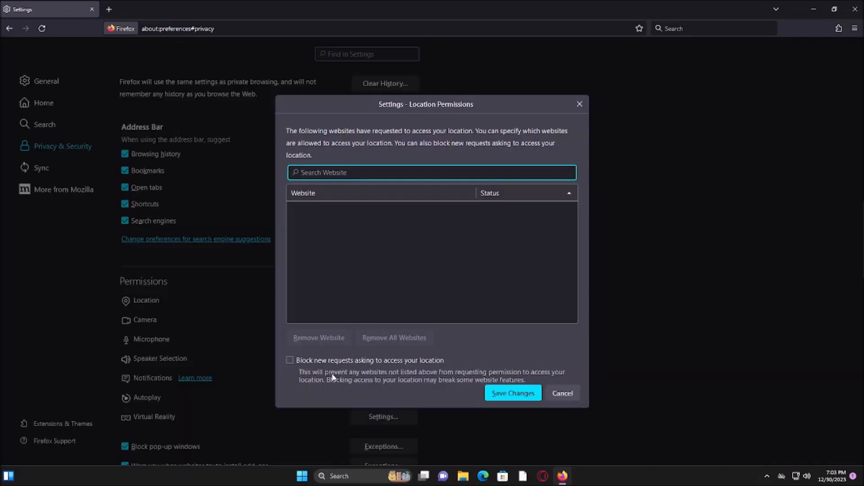
{"action": "left_click", "coordinate": [329, 360]}
{"action": "left_click", "coordinate": [506, 397]}
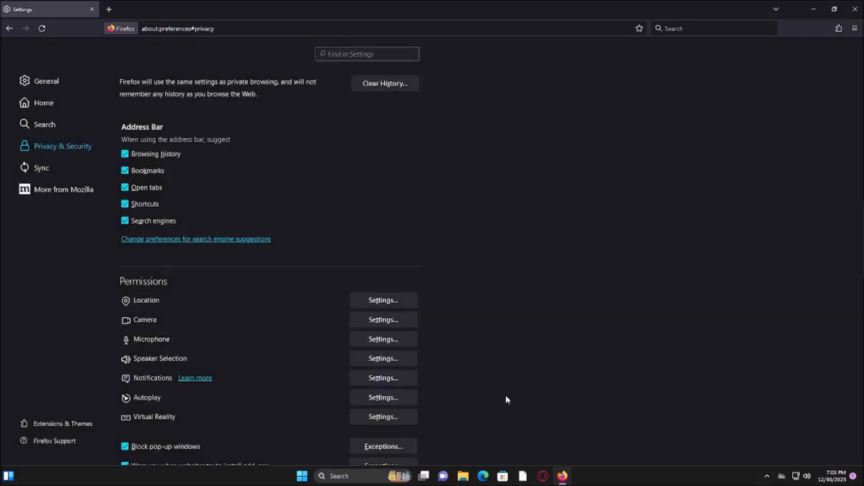
Block new requests asking to access the camera and save the change
{"action": "left_click", "coordinate": [380, 321]}
{"action": "left_click", "coordinate": [353, 356]}
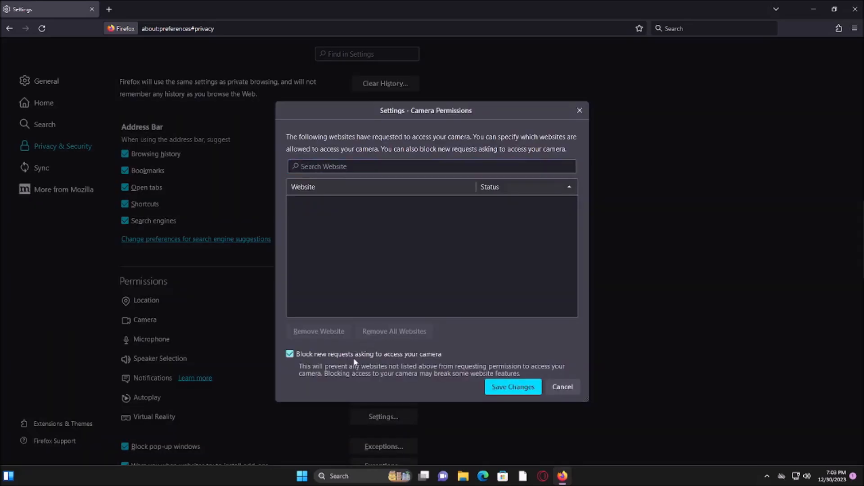
{"action": "left_click", "coordinate": [496, 395]}
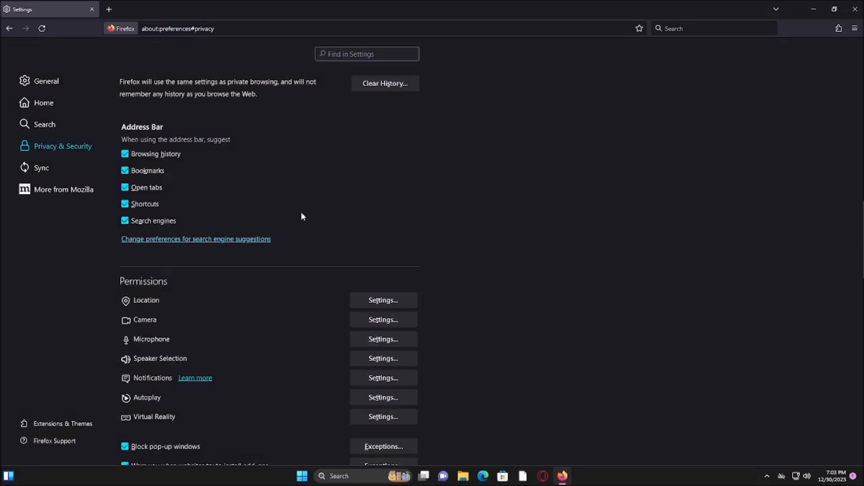
Turn off the address bar suggestions for browsing history, bookmarks, open tabs, shortcuts and search engines
{"action": "left_click", "coordinate": [175, 154]}
{"action": "left_click", "coordinate": [150, 172]}
{"action": "left_click", "coordinate": [132, 204]}
Clear all history for the Everything time range, also including site settings and offline website data
{"action": "scroll", "coordinate": [365, 214], "scroll_direction": "up", "scroll_amount": 3}
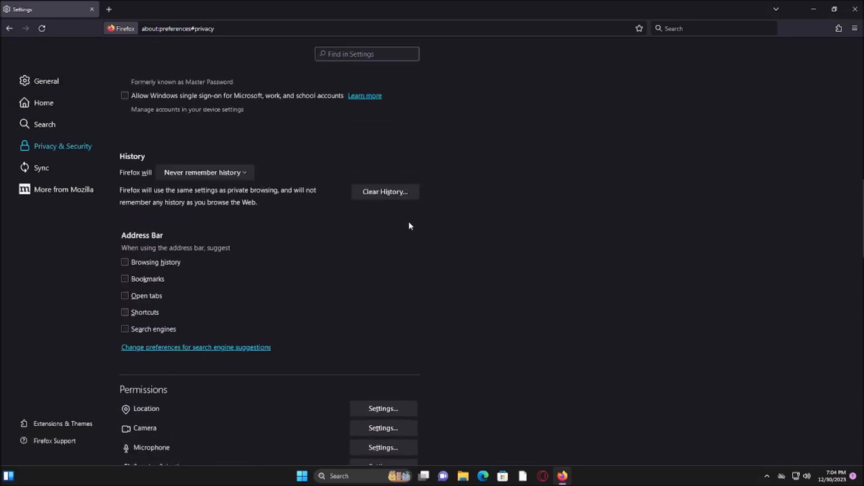
{"action": "left_click", "coordinate": [380, 192]}
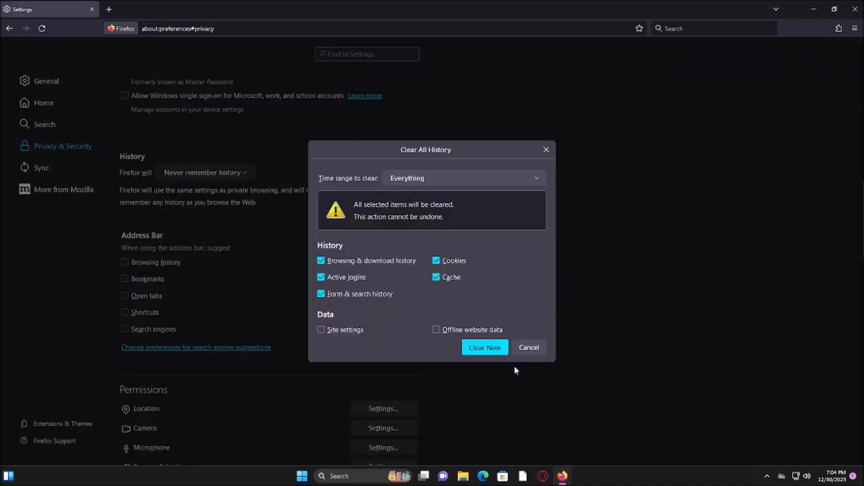
{"action": "left_click", "coordinate": [417, 180]}
{"action": "left_click", "coordinate": [407, 241]}
{"action": "left_click", "coordinate": [345, 330]}
{"action": "left_click", "coordinate": [477, 329]}
{"action": "left_click", "coordinate": [485, 347]}
Disallow sending technical and interaction data to Mozilla and installing and running studies
{"action": "scroll", "coordinate": [530, 331], "scroll_direction": "down", "scroll_amount": 8}
{"action": "left_click", "coordinate": [123, 295]}
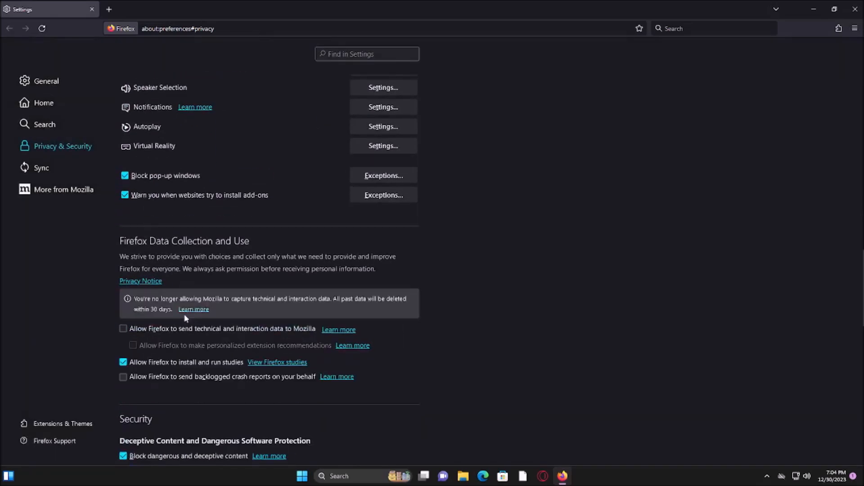
{"action": "left_click", "coordinate": [174, 362]}
Enable HTTPS-Only Mode in all windows
{"action": "scroll", "coordinate": [544, 317], "scroll_direction": "down", "scroll_amount": 5}
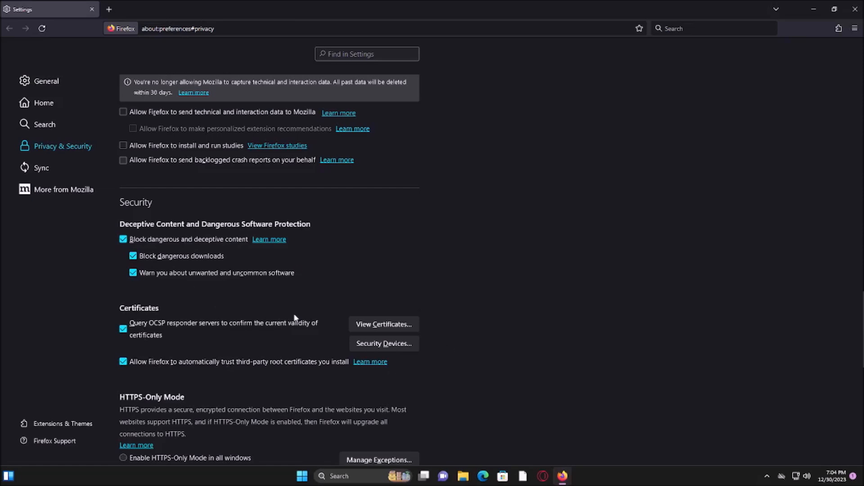
{"action": "scroll", "coordinate": [297, 319], "scroll_direction": "down", "scroll_amount": 4}
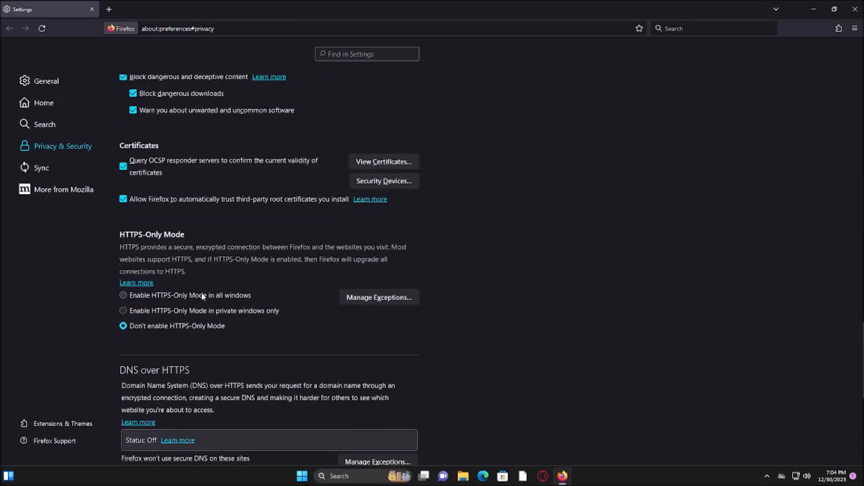
{"action": "left_click", "coordinate": [208, 294]}
Set DNS over HTTPS to Max Protection with Cloudflare (Default) as the provider
{"action": "scroll", "coordinate": [225, 306], "scroll_direction": "down", "scroll_amount": 3}
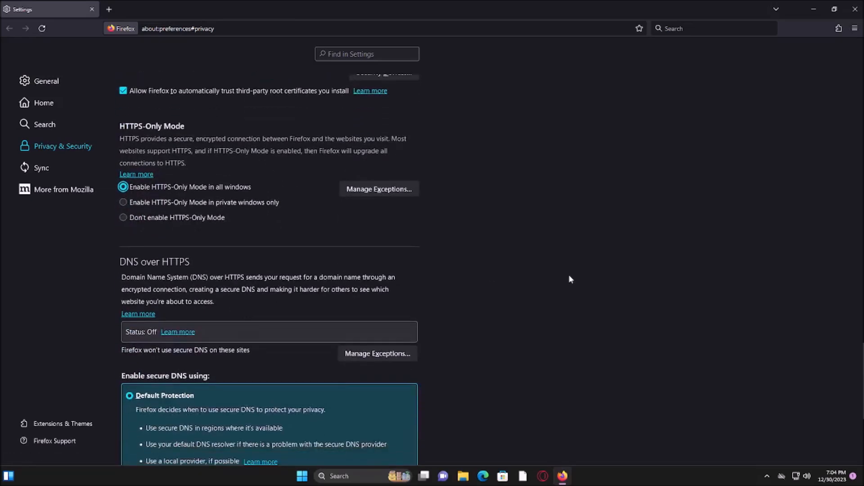
{"action": "scroll", "coordinate": [332, 295], "scroll_direction": "down", "scroll_amount": 1}
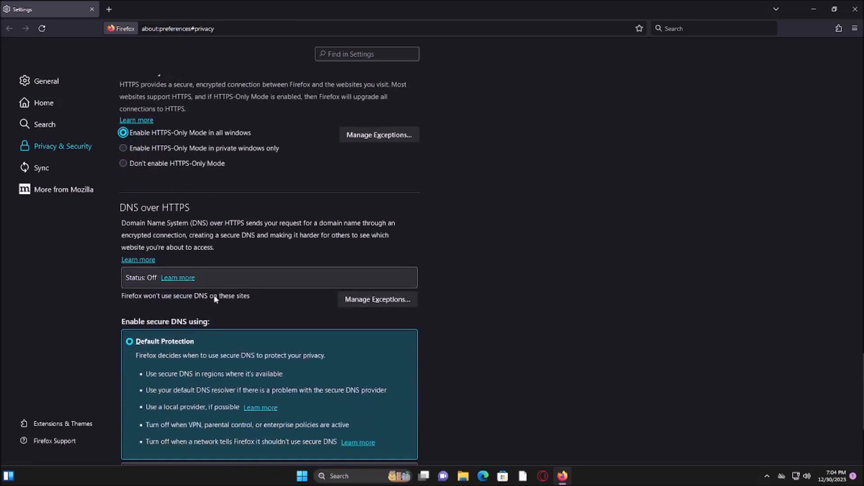
{"action": "left_click_drag", "start_coordinate": [257, 295], "coordinate": [152, 297]}
{"action": "left_click", "coordinate": [112, 301]}
{"action": "scroll", "coordinate": [115, 299], "scroll_direction": "down", "scroll_amount": 3}
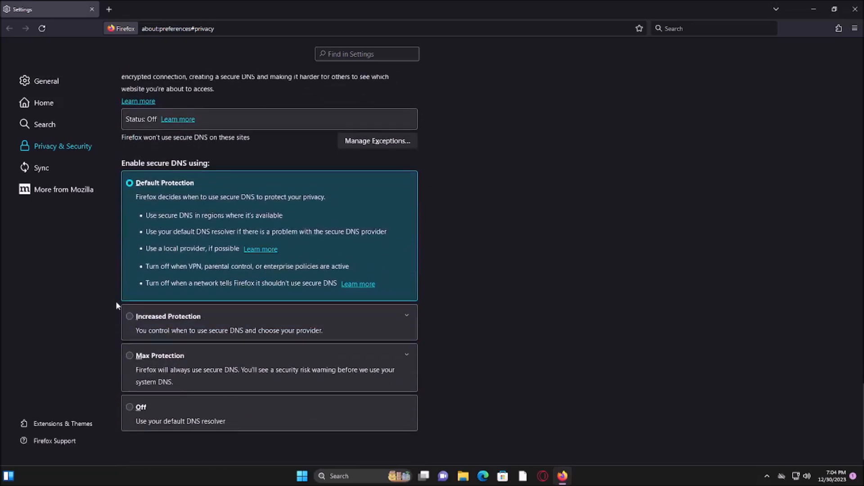
{"action": "left_click", "coordinate": [130, 356]}
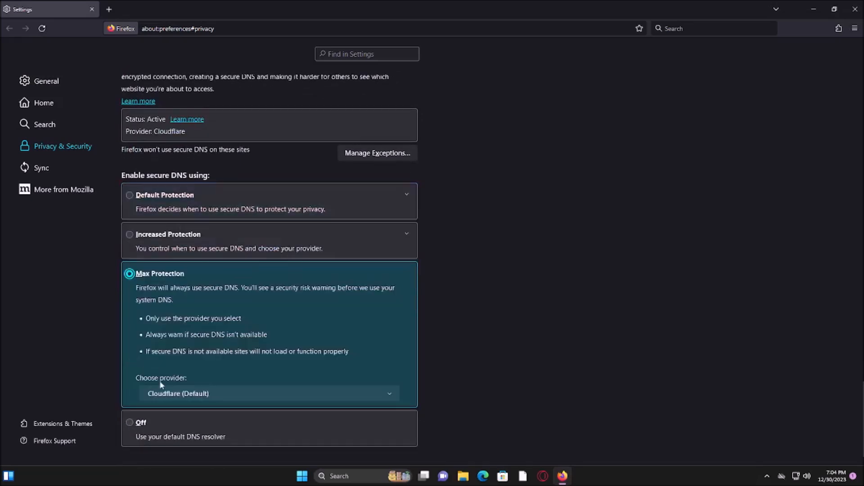
{"action": "left_click", "coordinate": [164, 394]}
{"action": "left_click", "coordinate": [159, 408]}
{"action": "scroll", "coordinate": [507, 398], "scroll_direction": "down", "scroll_amount": 1}
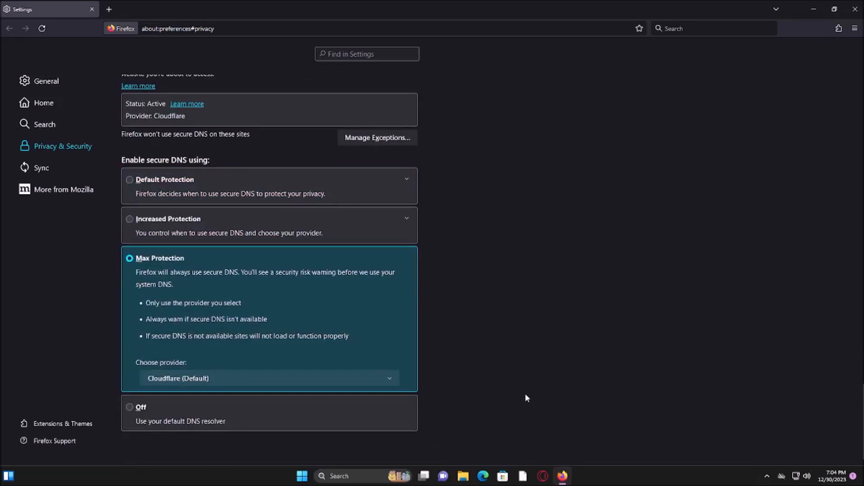
View the Sync and More from Mozilla settings pages and return to the General page
{"action": "left_click", "coordinate": [58, 176]}
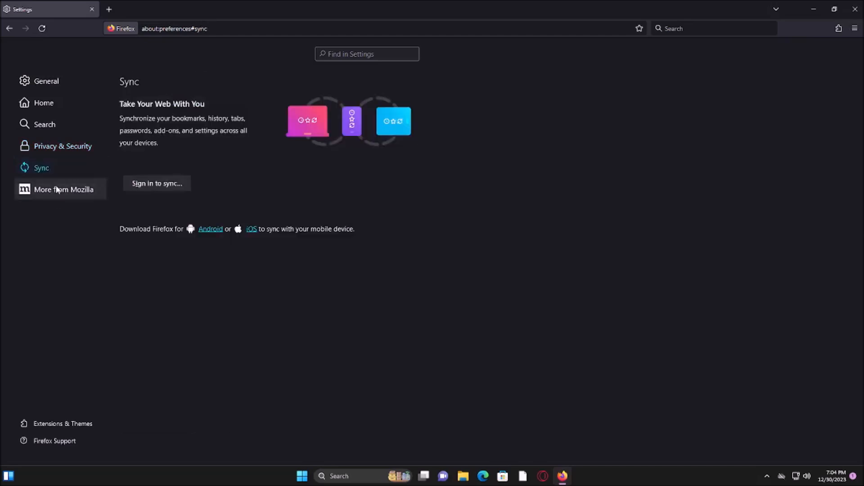
{"action": "left_click", "coordinate": [58, 188]}
{"action": "left_click", "coordinate": [33, 81]}
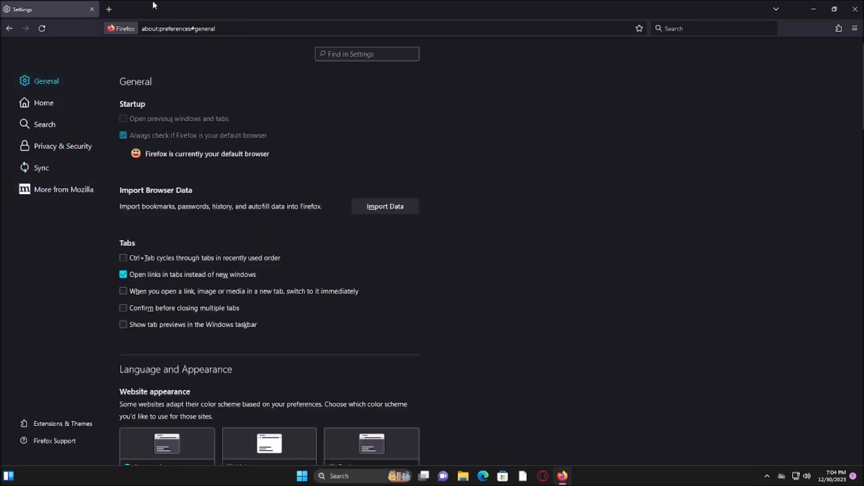
Replace the Settings tab with a blank new tab
{"action": "left_click", "coordinate": [108, 9]}
{"action": "left_click", "coordinate": [89, 9]}
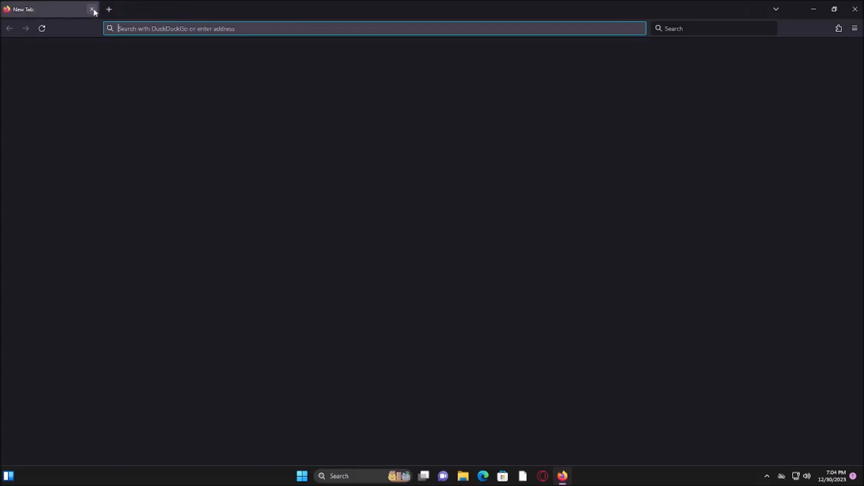
{"action": "left_click", "coordinate": [258, 100]}
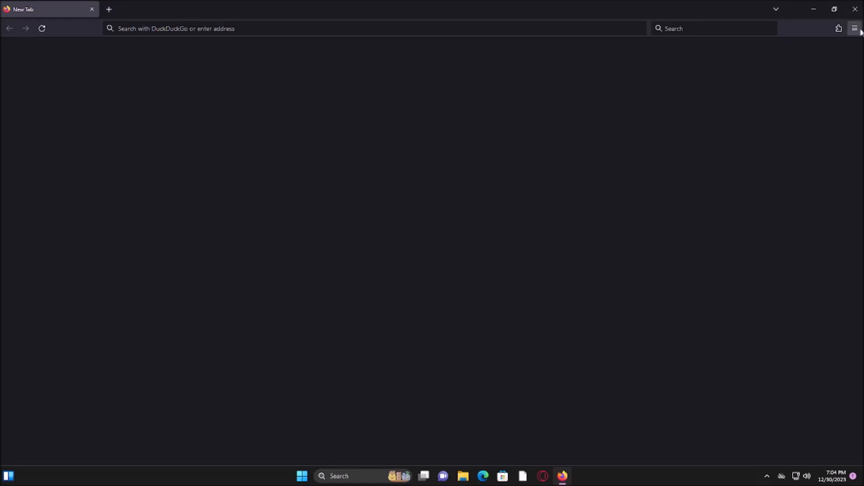
Open the Add-ons Manager and search the add-ons site for "ublock origin"
{"action": "left_click", "coordinate": [838, 28]}
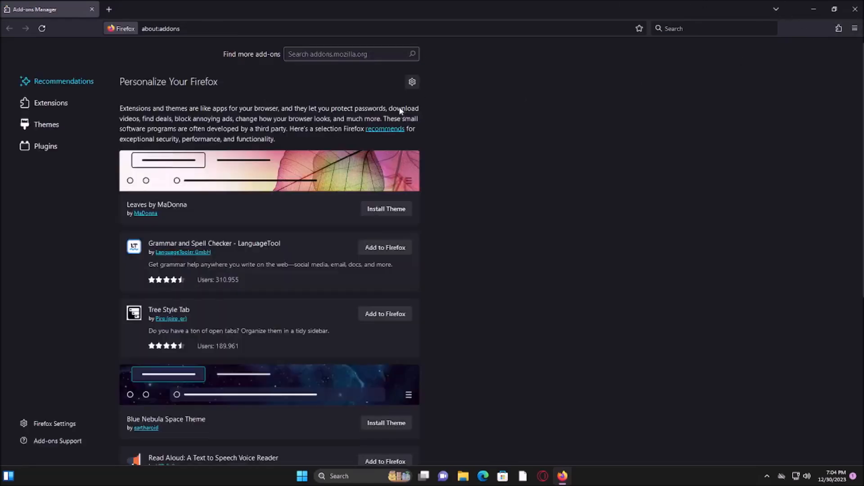
{"action": "left_click", "coordinate": [331, 55]}
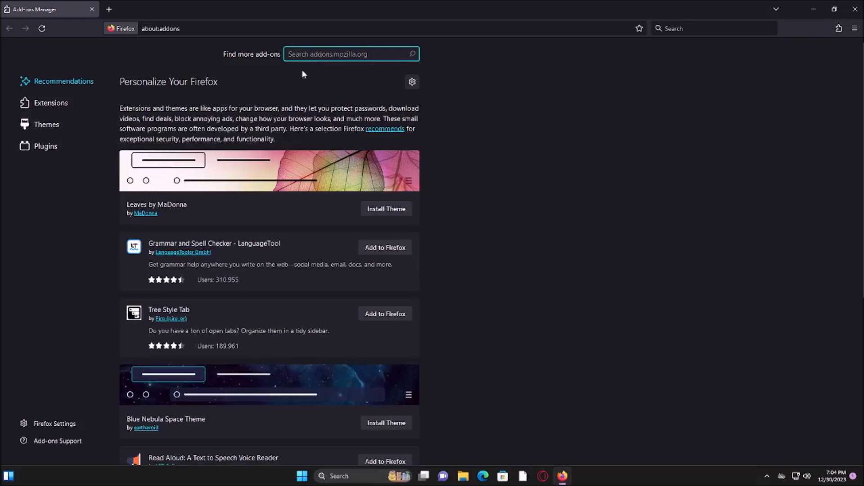
{"action": "type", "text": "u"}
{"action": "type", "text": "origin"}
{"action": "key", "text": "Return"}
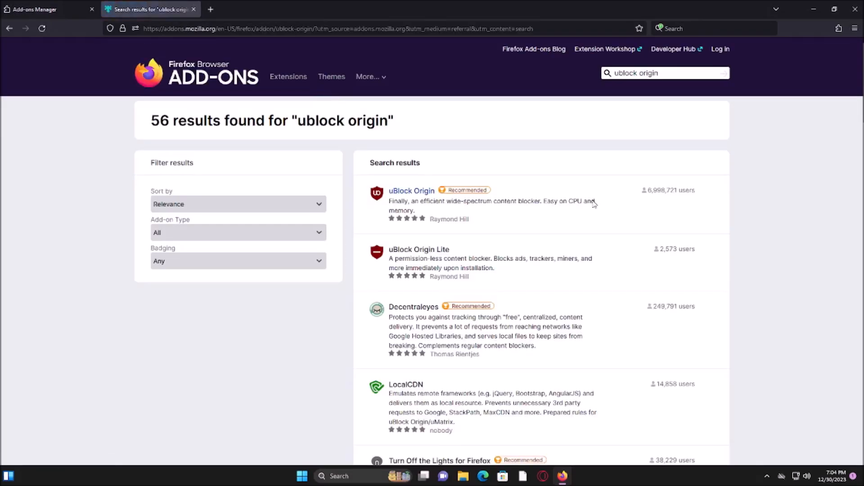
Install the uBlock Origin extension, allow it to run in private windows, and close its add-on page
{"action": "left_click", "coordinate": [594, 205]}
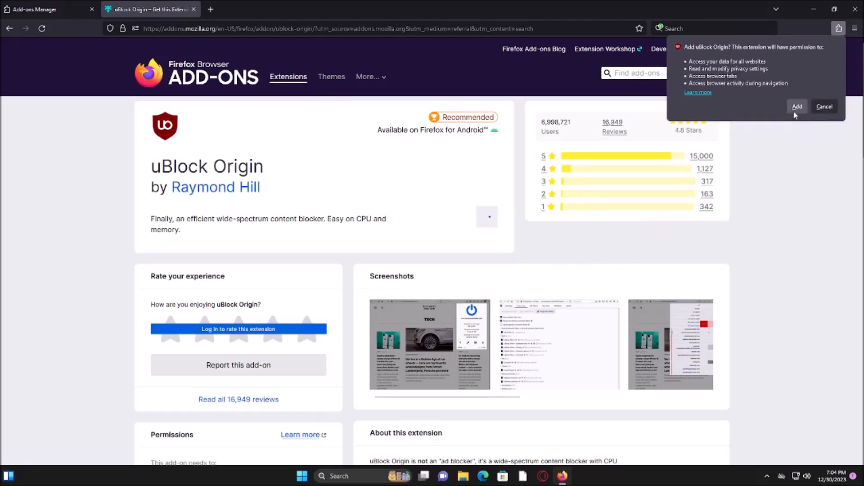
{"action": "left_click", "coordinate": [797, 107]}
{"action": "left_click", "coordinate": [808, 77]}
{"action": "left_click", "coordinate": [843, 95]}
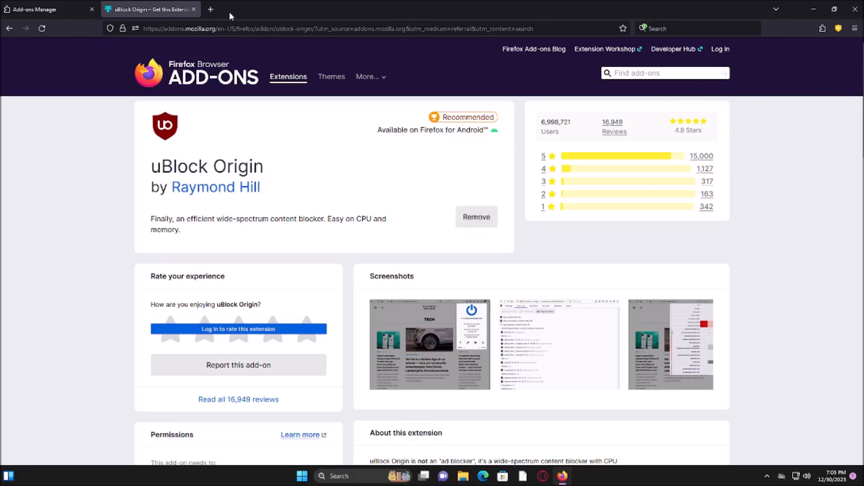
{"action": "left_click", "coordinate": [194, 9]}
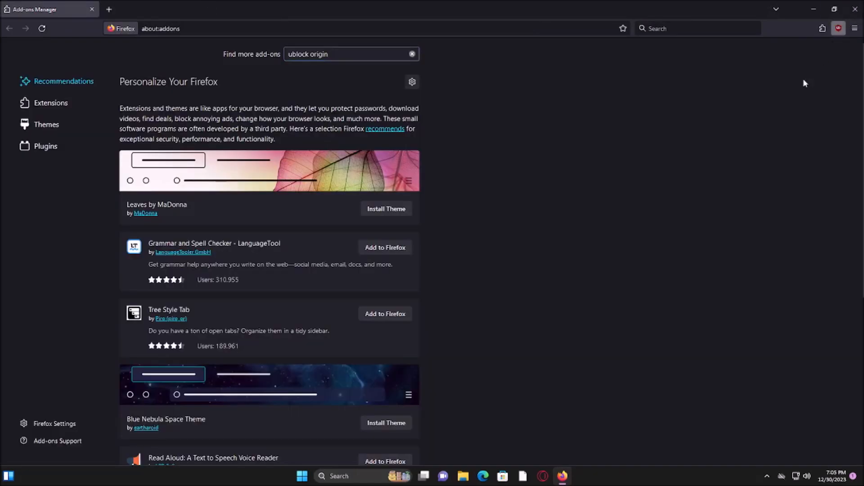
Open the uBlock Origin dashboard's filter lists and expand all the list groups
{"action": "left_click", "coordinate": [838, 28]}
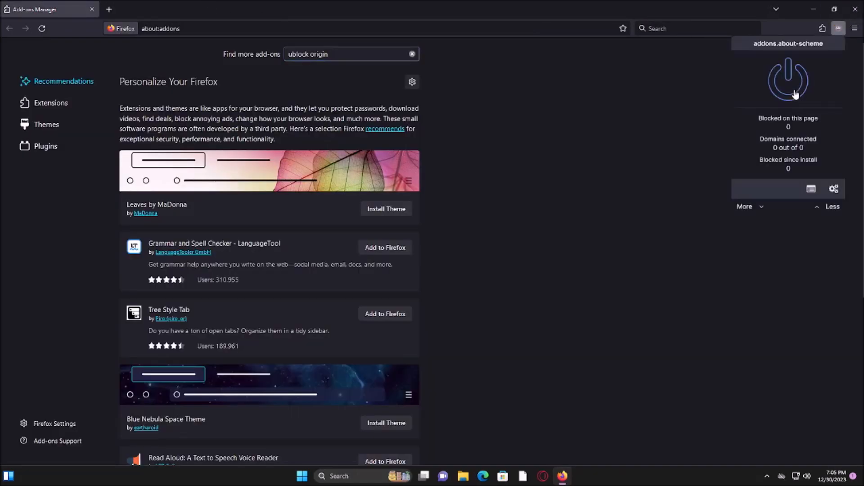
{"action": "left_click", "coordinate": [834, 190]}
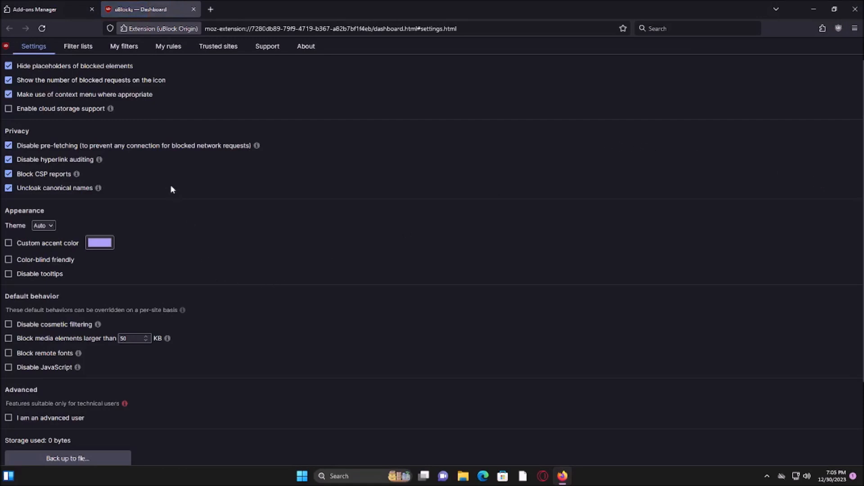
{"action": "left_click", "coordinate": [85, 48]}
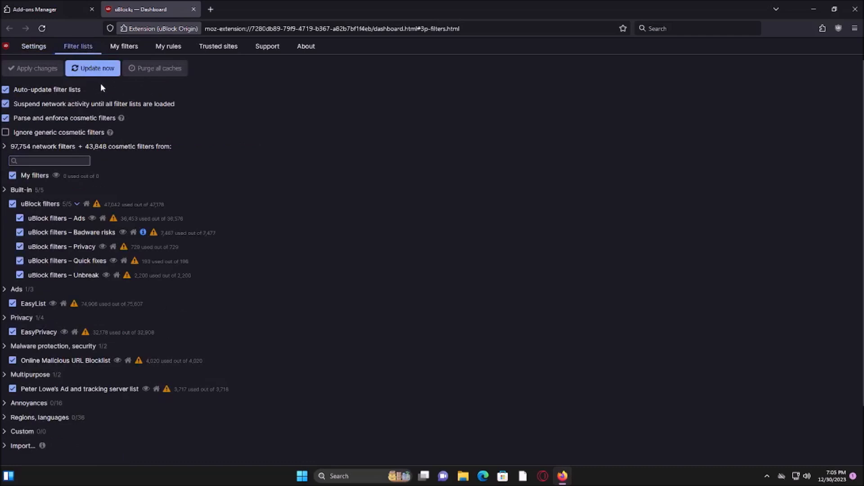
{"action": "scroll", "coordinate": [80, 128], "scroll_direction": "down", "scroll_amount": 2}
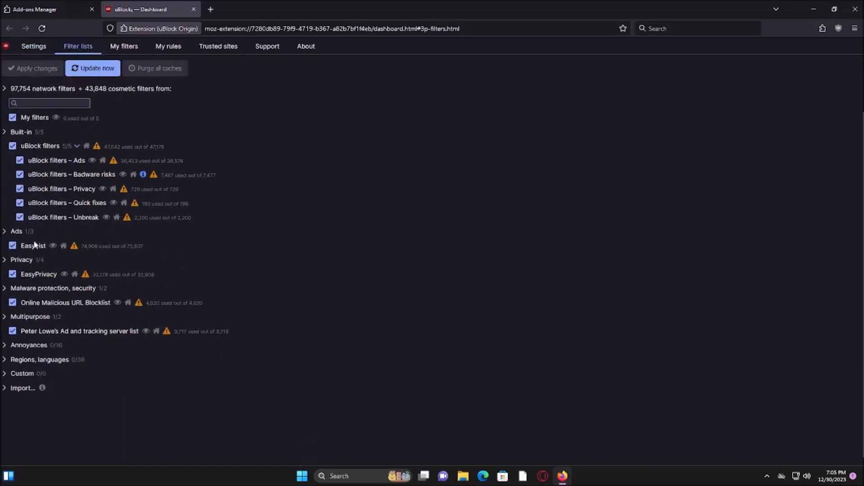
{"action": "scroll", "coordinate": [41, 244], "scroll_direction": "up", "scroll_amount": 2}
{"action": "left_click", "coordinate": [40, 150]}
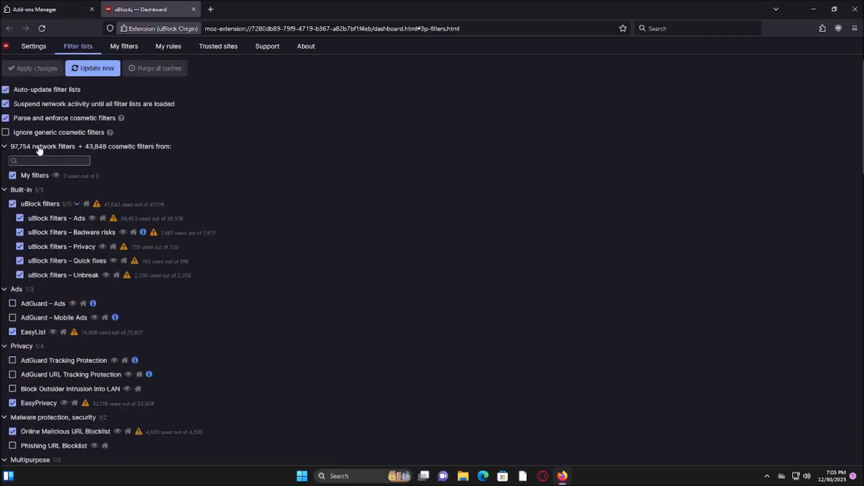
Enable AdGuard Ads and Mobile Ads, AdGuard Tracking and URL Tracking Protection, Block Outsider Intrusion into LAN, and Phishing URL Blocklist
{"action": "scroll", "coordinate": [38, 225], "scroll_direction": "down", "scroll_amount": 3}
{"action": "left_click", "coordinate": [35, 214]}
{"action": "left_click", "coordinate": [33, 226]}
{"action": "scroll", "coordinate": [33, 226], "scroll_direction": "down", "scroll_amount": 3}
{"action": "left_click", "coordinate": [47, 176]}
{"action": "left_click", "coordinate": [47, 190]}
{"action": "left_click", "coordinate": [46, 205]}
{"action": "scroll", "coordinate": [45, 207], "scroll_direction": "down", "scroll_amount": 1}
{"action": "left_click", "coordinate": [45, 216]}
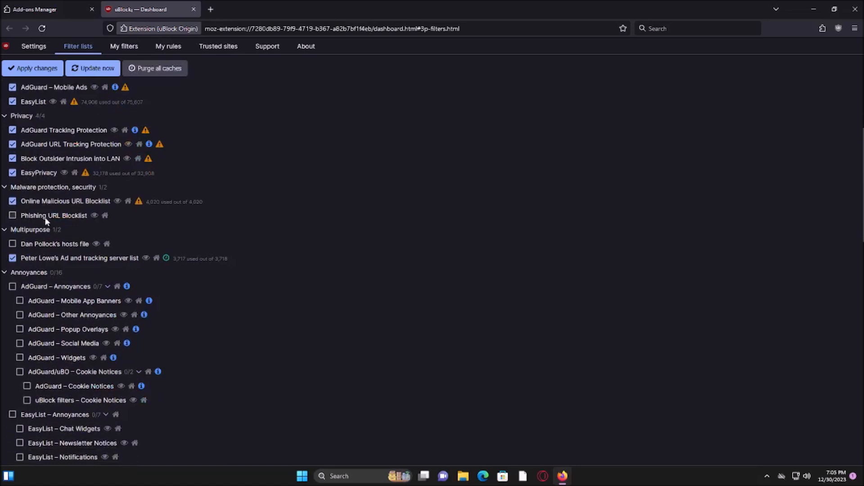
Enable the AdGuard, EasyList and uBlock filters Annoyances lists and apply the filter list changes
{"action": "scroll", "coordinate": [45, 217], "scroll_direction": "down", "scroll_amount": 1}
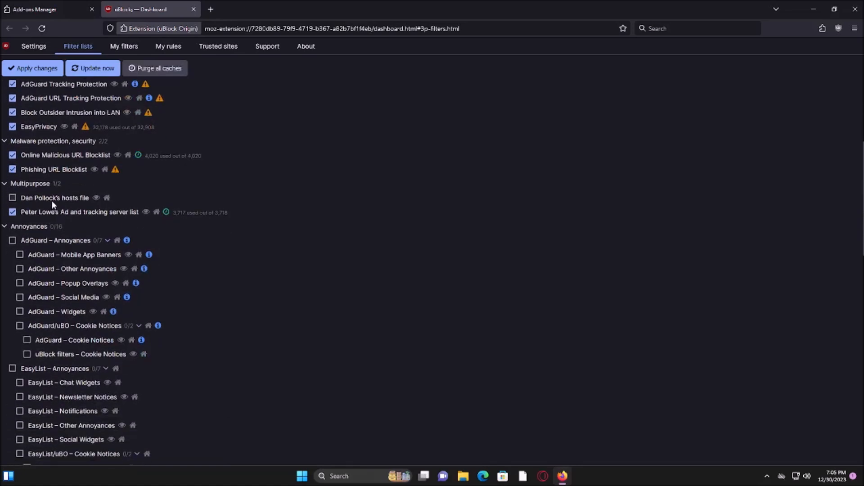
{"action": "scroll", "coordinate": [56, 201], "scroll_direction": "down", "scroll_amount": 1}
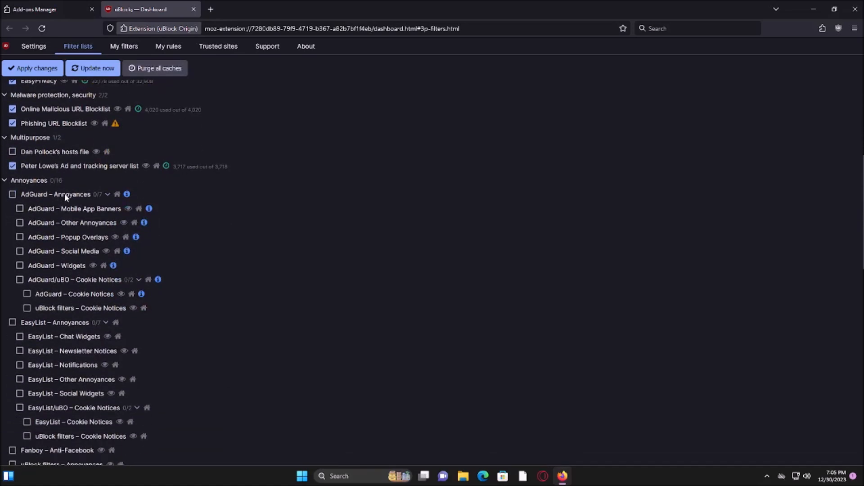
{"action": "left_click", "coordinate": [64, 193]}
{"action": "scroll", "coordinate": [226, 196], "scroll_direction": "down", "scroll_amount": 2}
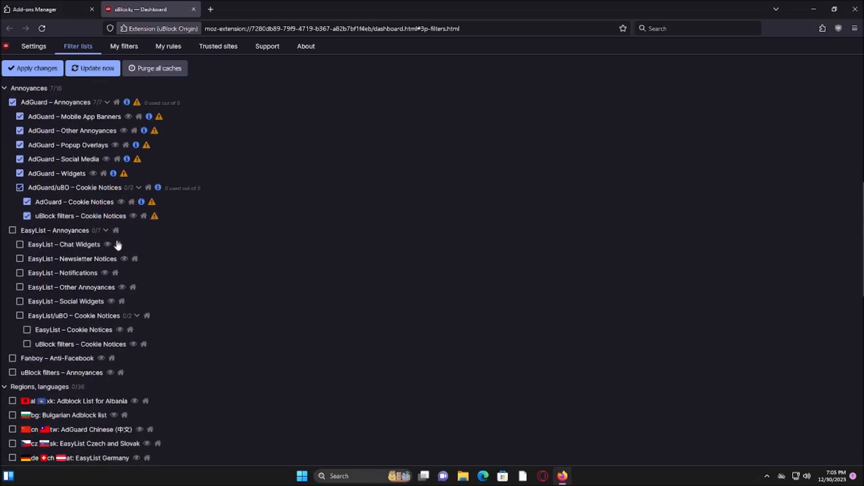
{"action": "left_click", "coordinate": [63, 234]}
{"action": "scroll", "coordinate": [239, 232], "scroll_direction": "down", "scroll_amount": 2}
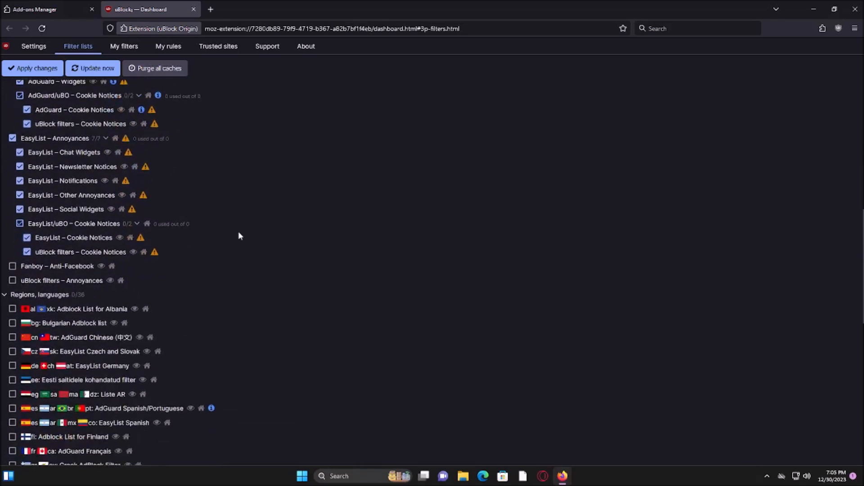
{"action": "left_click", "coordinate": [41, 282]}
{"action": "scroll", "coordinate": [293, 255], "scroll_direction": "down", "scroll_amount": 7}
{"action": "scroll", "coordinate": [293, 253], "scroll_direction": "up", "scroll_amount": 9}
{"action": "scroll", "coordinate": [342, 244], "scroll_direction": "up", "scroll_amount": 10}
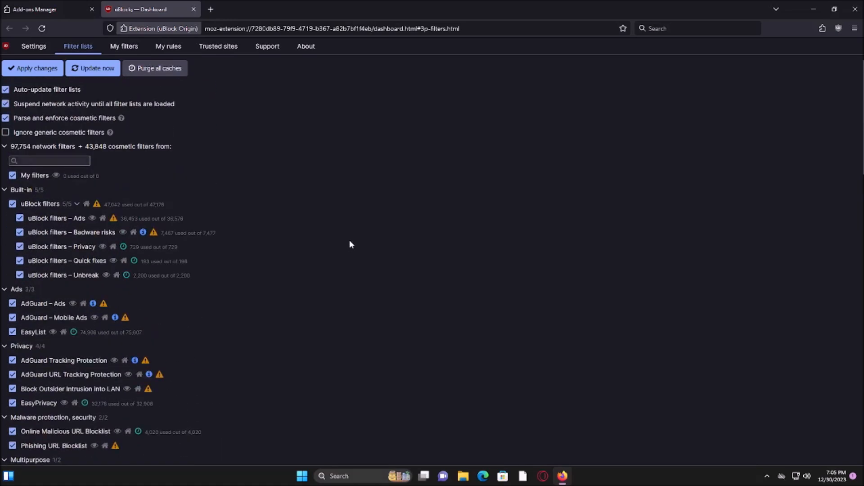
{"action": "left_click", "coordinate": [54, 69]}
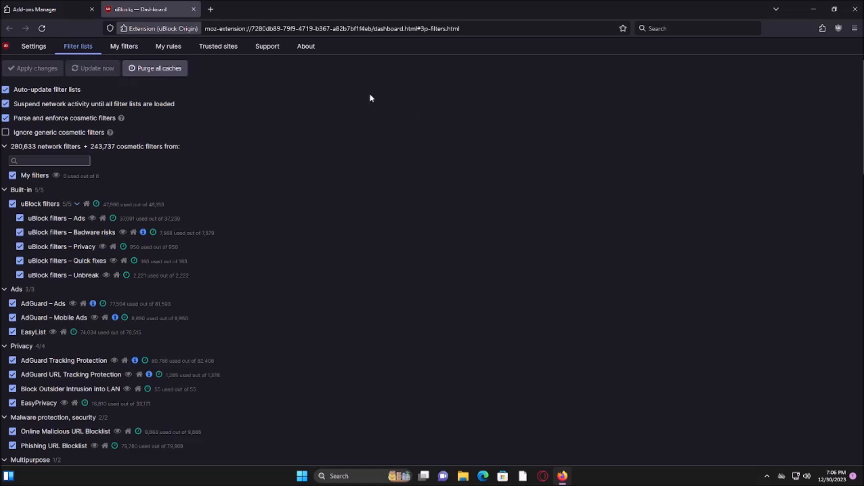
Look through the dashboard's My filters, My rules, Trusted sites, Support, About and Settings pages, and close the dashboard
{"action": "scroll", "coordinate": [367, 92], "scroll_direction": "down", "scroll_amount": 5}
{"action": "left_click", "coordinate": [126, 47]}
{"action": "left_click", "coordinate": [169, 46]}
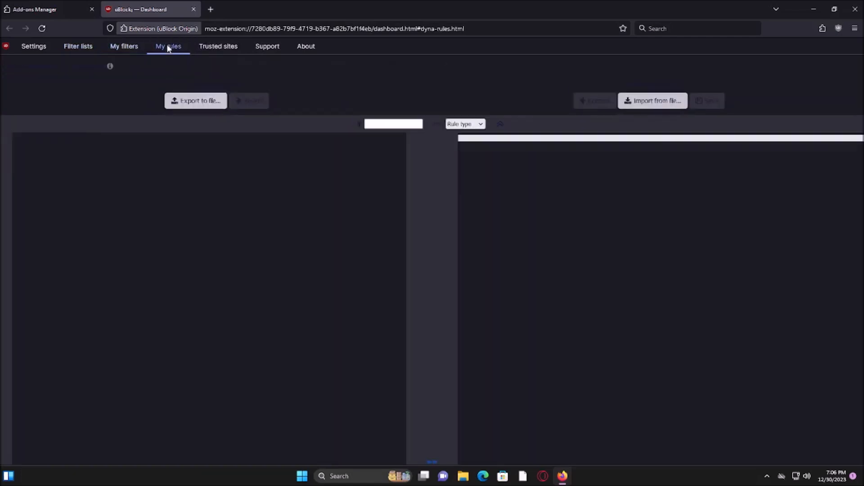
{"action": "left_click", "coordinate": [218, 46]}
{"action": "left_click", "coordinate": [268, 47]}
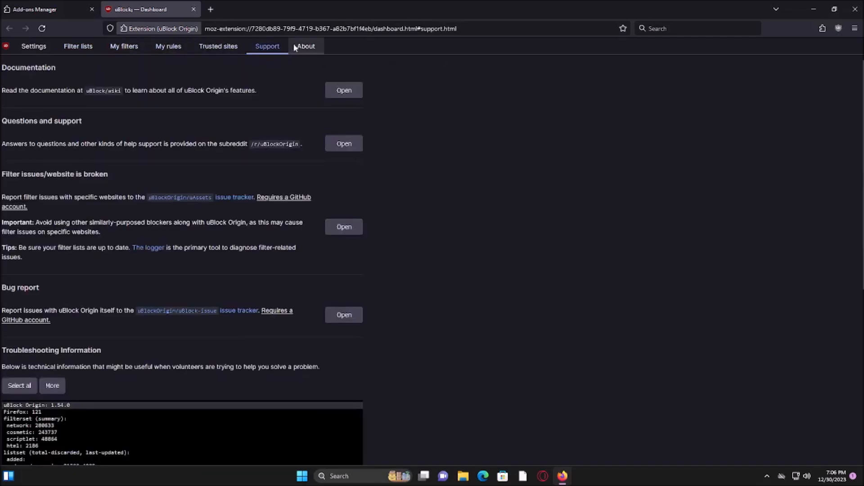
{"action": "left_click", "coordinate": [300, 47]}
{"action": "left_click", "coordinate": [34, 49]}
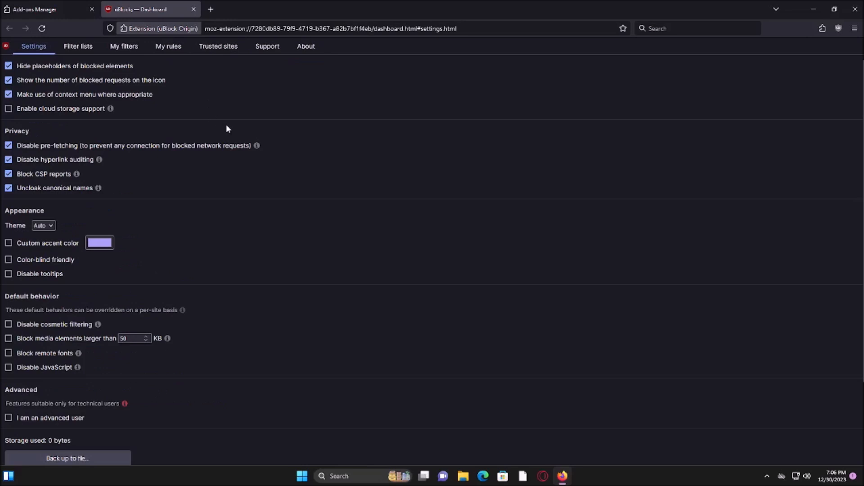
{"action": "scroll", "coordinate": [208, 182], "scroll_direction": "down", "scroll_amount": 3}
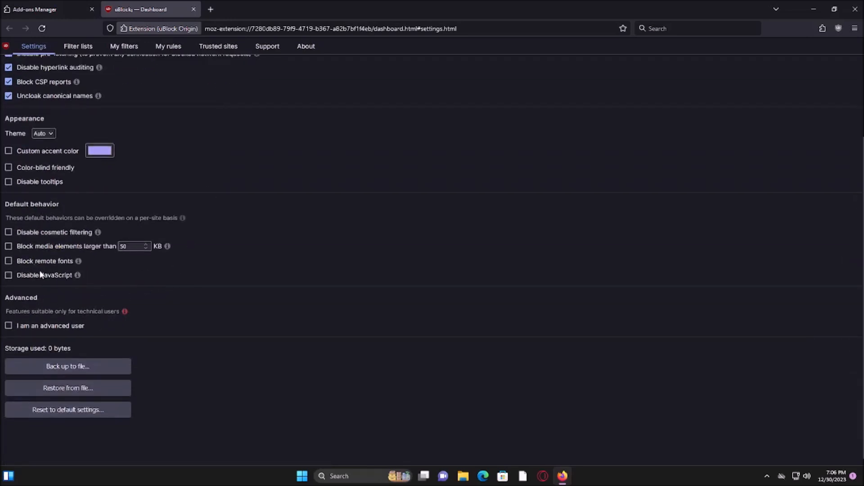
{"action": "left_click", "coordinate": [193, 10]}
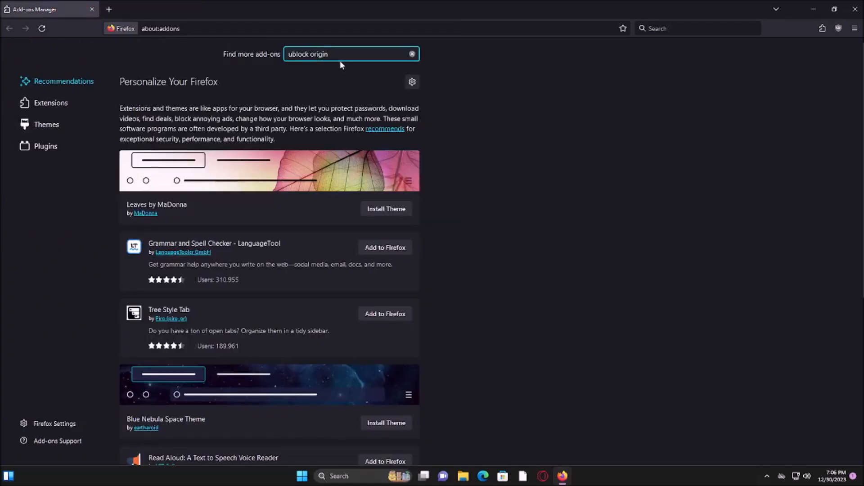
Search the add-ons for "canvasblocker" and install the CanvasBlocker extension, allowing it to run in private windows
{"action": "key", "text": "ctrl+a"}
{"action": "type", "text": "canvasblocker"}
{"action": "key", "text": "Return"}
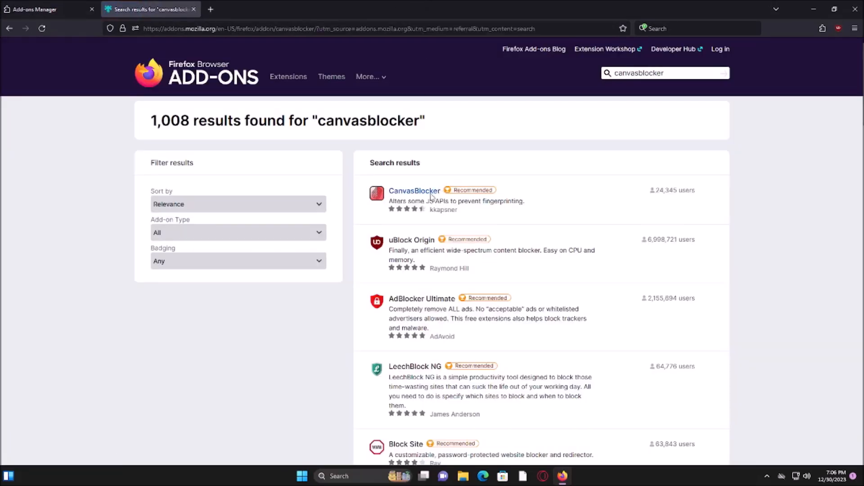
{"action": "left_click", "coordinate": [430, 195]}
{"action": "left_click", "coordinate": [448, 217]}
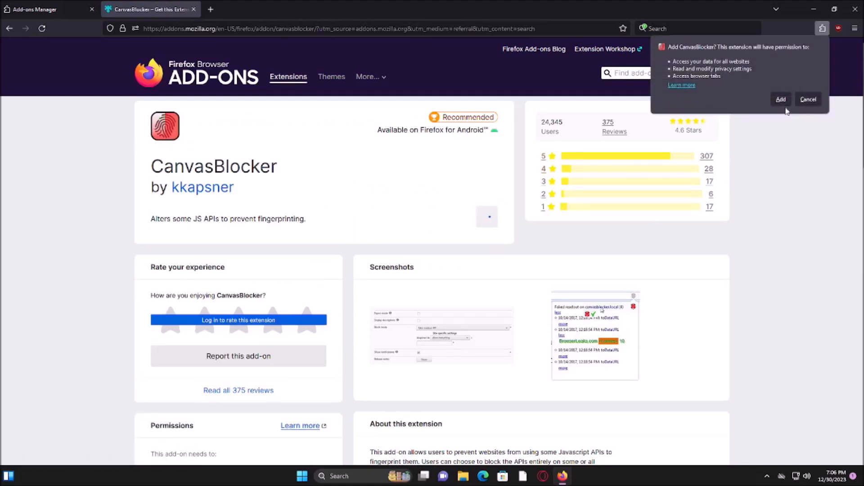
{"action": "left_click", "coordinate": [781, 99]}
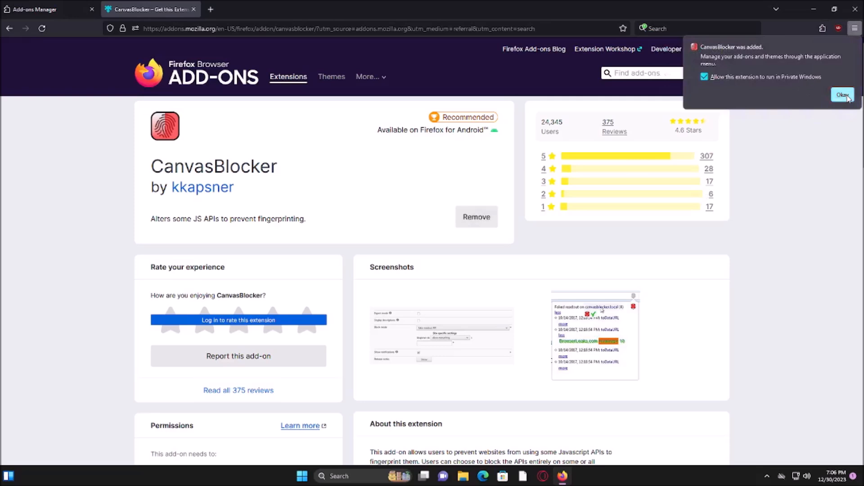
{"action": "left_click", "coordinate": [843, 94]}
{"action": "left_click", "coordinate": [823, 29]}
{"action": "left_click", "coordinate": [806, 130]}
Search the add-ons for "user agent switcher" and install User-Agent Switcher and Manager, allowing it to run in private windows
{"action": "left_click", "coordinate": [626, 71]}
{"action": "type", "text": "user agent switcher"}
{"action": "key", "text": "Return"}
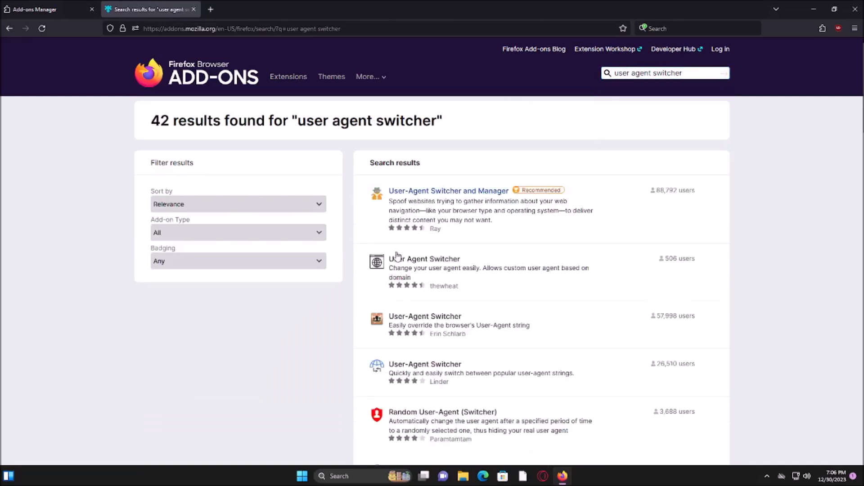
{"action": "left_click", "coordinate": [445, 194]}
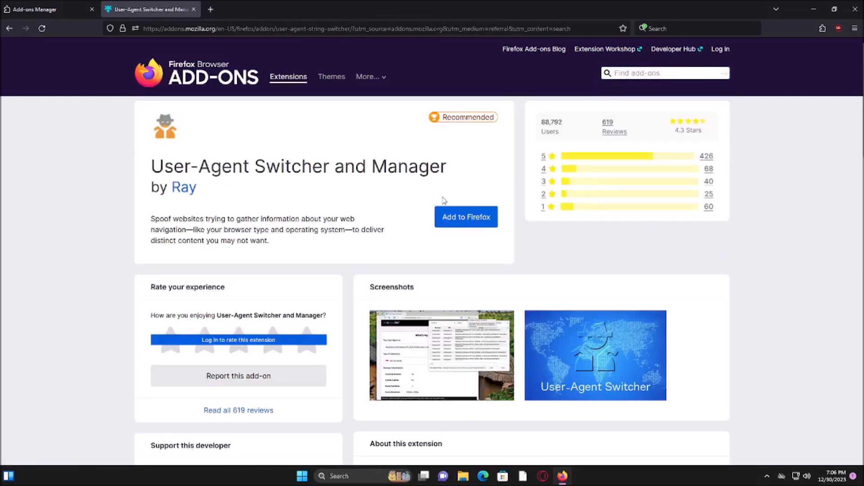
{"action": "left_click", "coordinate": [462, 217]}
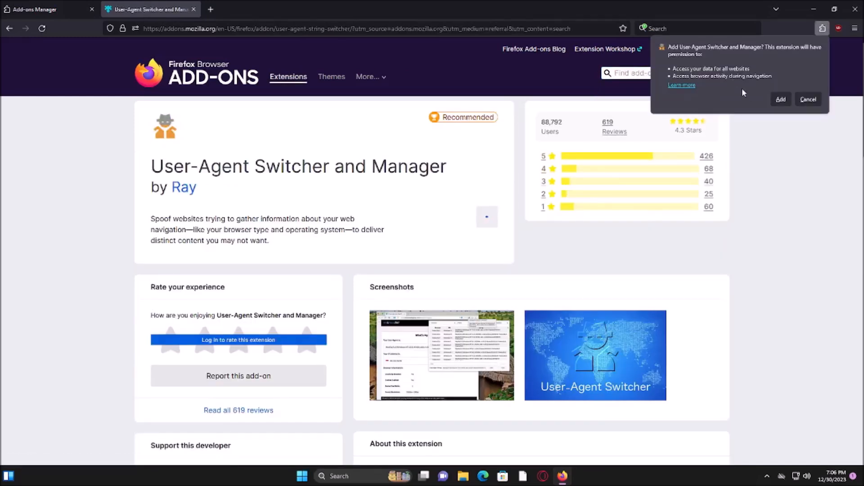
{"action": "left_click", "coordinate": [781, 99]}
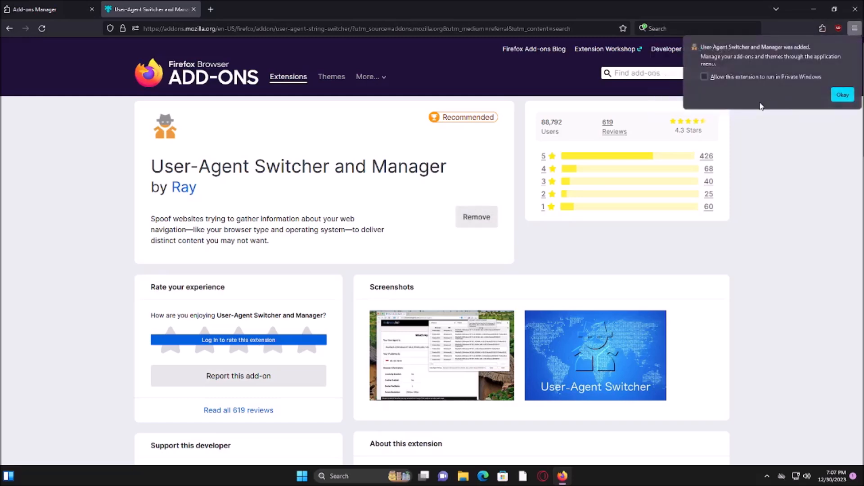
{"action": "left_click", "coordinate": [799, 78]}
{"action": "left_click", "coordinate": [843, 95]}
Apply the Chrome 113.0.5666.197 on Windows 10 user agent in User-Agent Switcher and Manager, and dismiss its popup
{"action": "left_click", "coordinate": [823, 29]}
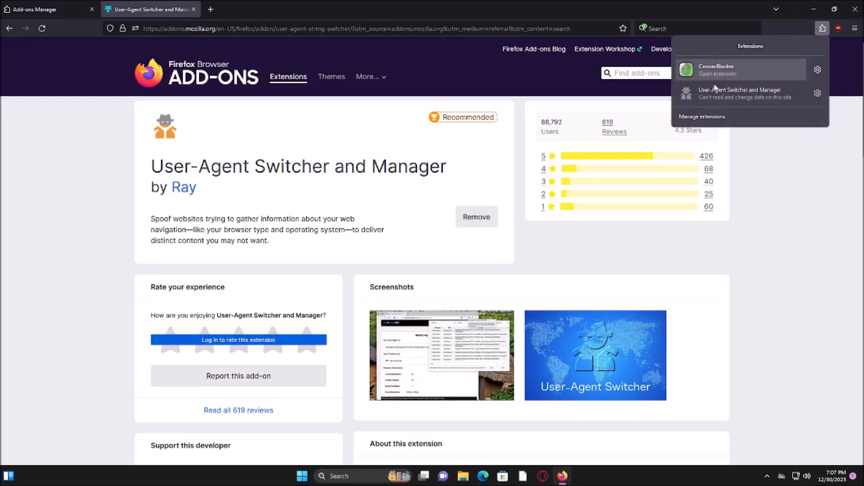
{"action": "left_click", "coordinate": [730, 92]}
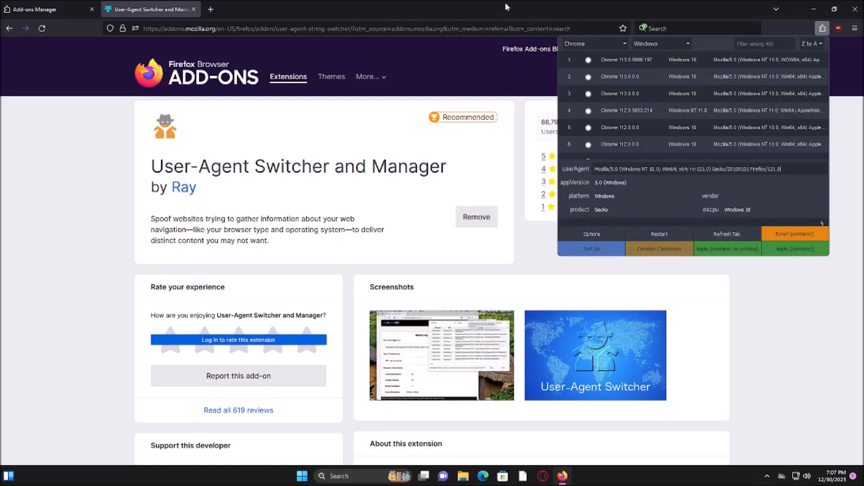
{"action": "left_click", "coordinate": [657, 45]}
{"action": "left_click", "coordinate": [647, 45]}
{"action": "left_click", "coordinate": [601, 44]}
{"action": "left_click", "coordinate": [600, 44]}
{"action": "left_click", "coordinate": [626, 64]}
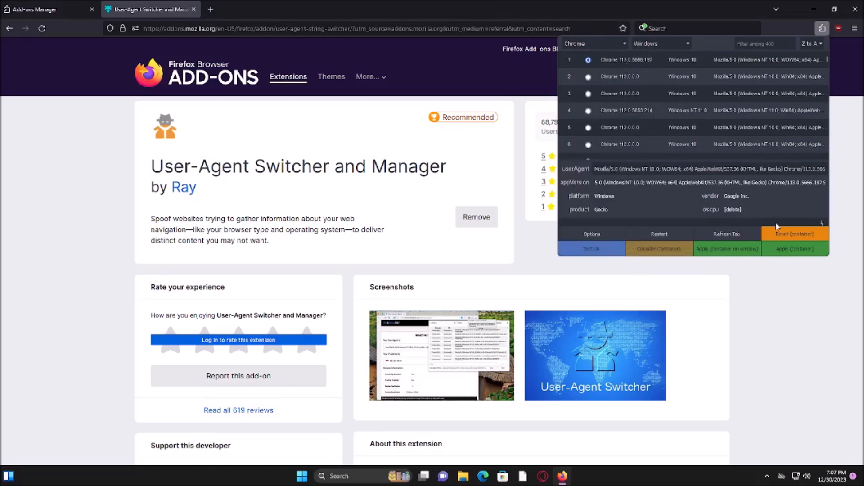
{"action": "left_click", "coordinate": [783, 249]}
{"action": "left_click", "coordinate": [755, 301]}
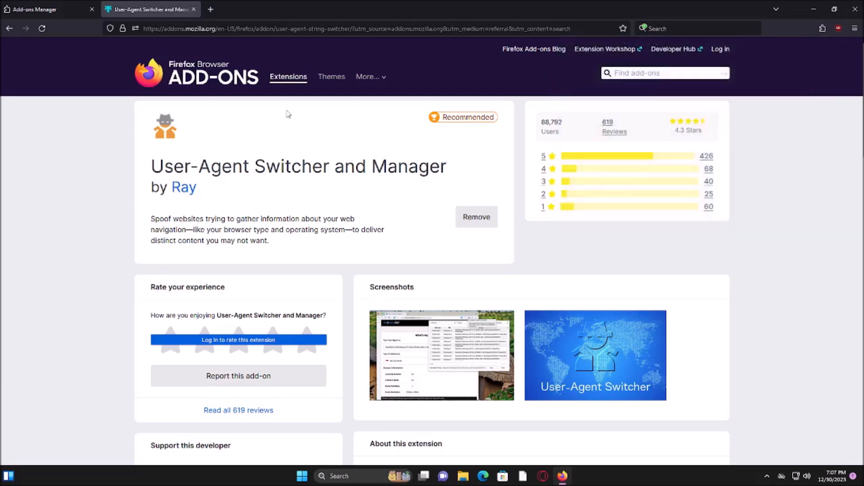
Search the add-ons for "localcdn" and install the LocalCDN extension, allowing it to run in private windows
{"action": "left_click", "coordinate": [191, 77]}
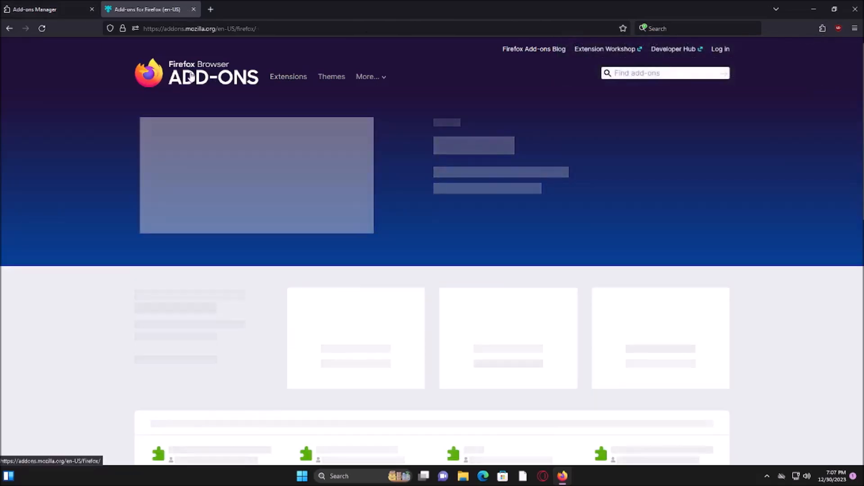
{"action": "left_click", "coordinate": [665, 73]}
{"action": "type", "text": "localcdn"}
{"action": "key", "text": "Return"}
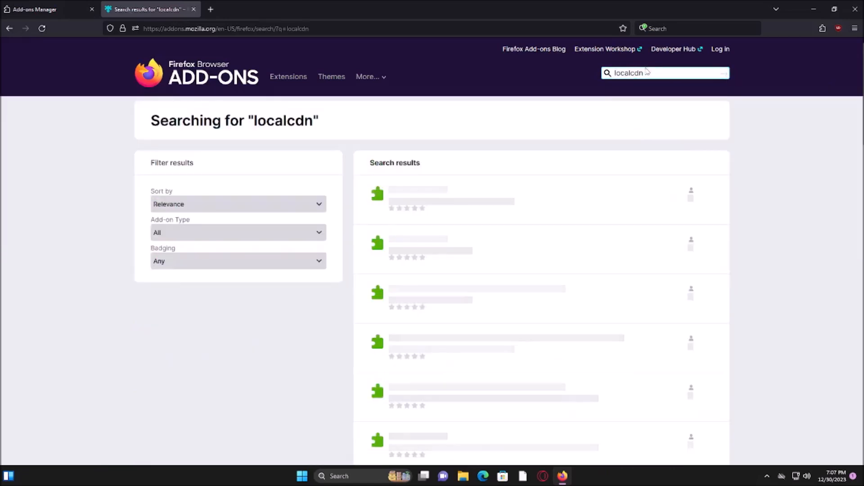
{"action": "left_click", "coordinate": [486, 218]}
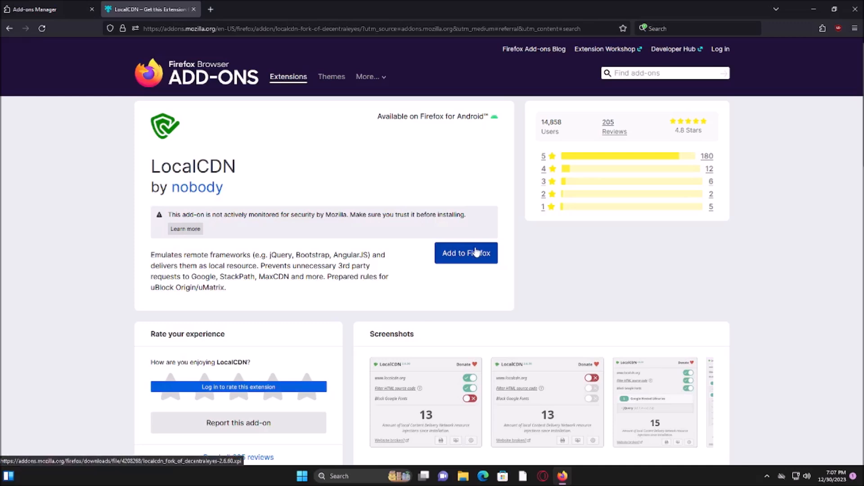
{"action": "left_click", "coordinate": [469, 254]}
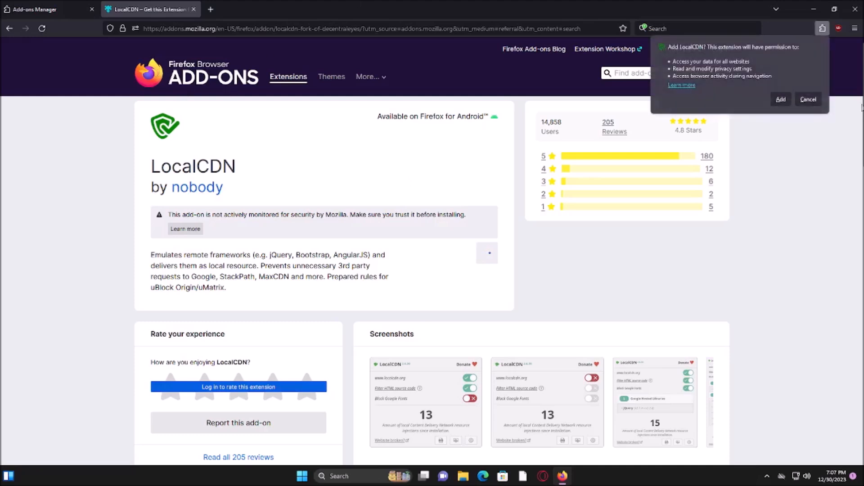
{"action": "left_click", "coordinate": [779, 97]}
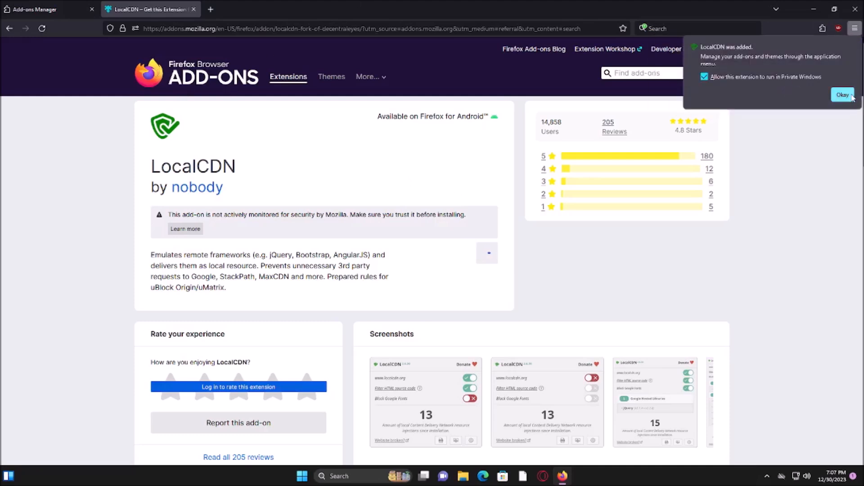
{"action": "left_click", "coordinate": [843, 94]}
View the settings of the CanvasBlocker extension and close their tab
{"action": "left_click", "coordinate": [823, 27]}
{"action": "left_click", "coordinate": [709, 64]}
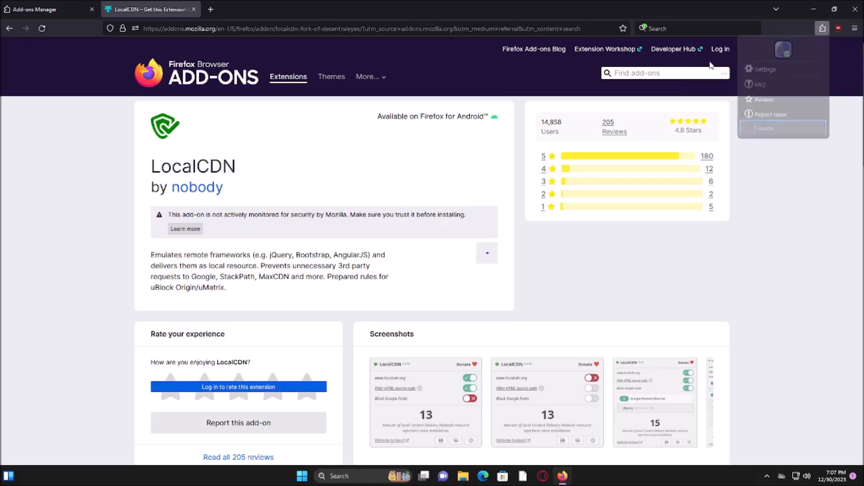
{"action": "left_click", "coordinate": [773, 68]}
{"action": "key", "text": "ctrl+w"}
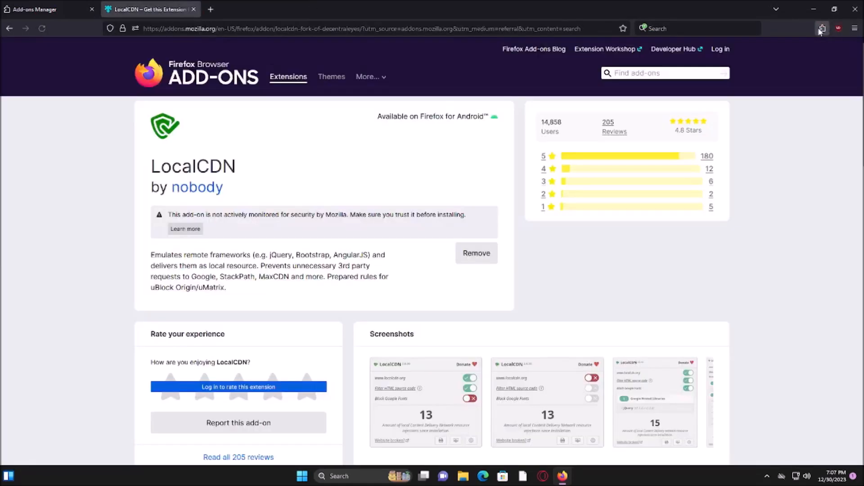
View the LocalCDN popup for the add-ons site and dismiss it
{"action": "left_click", "coordinate": [822, 29]}
{"action": "left_click", "coordinate": [746, 115]}
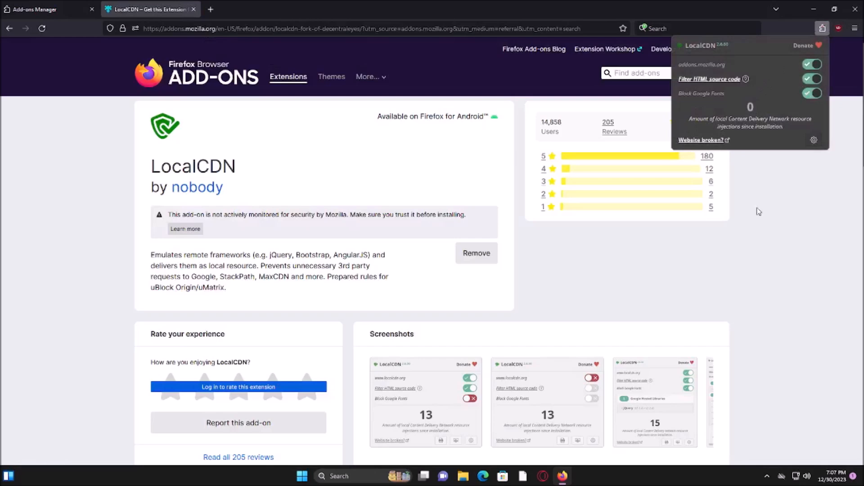
{"action": "left_click", "coordinate": [793, 239]}
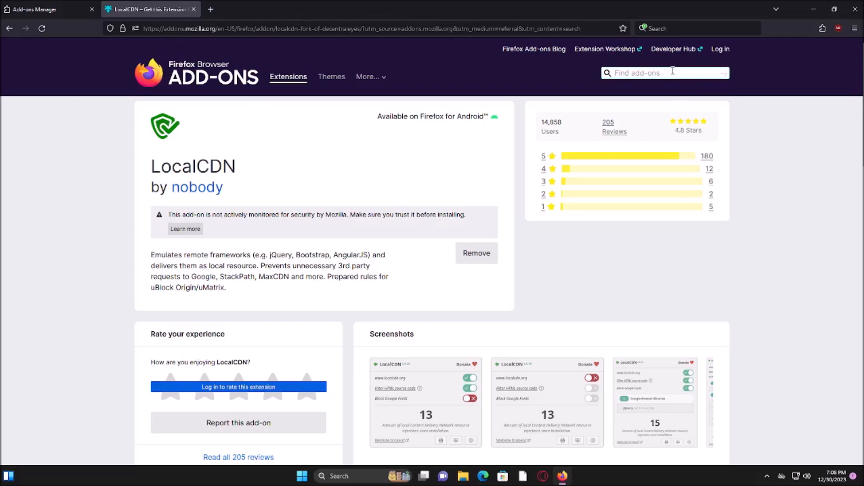
Search the add-ons for "dark reader" and install the Dark Reader extension
{"action": "left_click", "coordinate": [639, 74]}
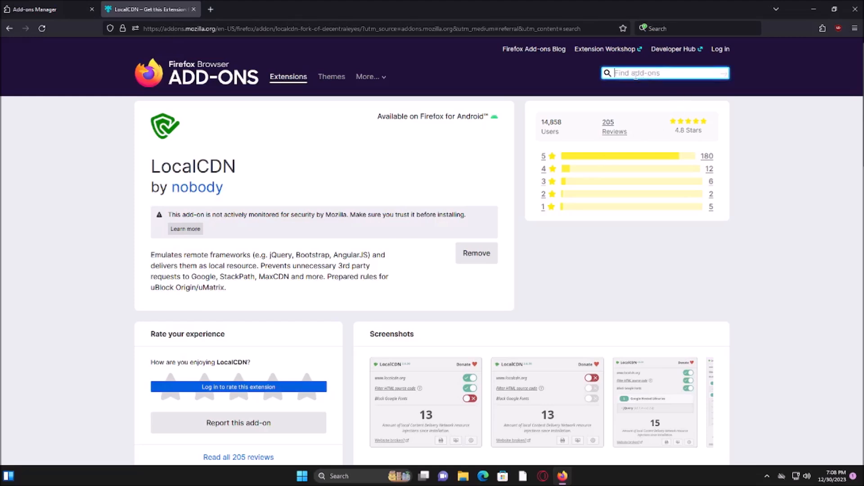
{"action": "type", "text": "dark reader"}
{"action": "key", "text": "Return"}
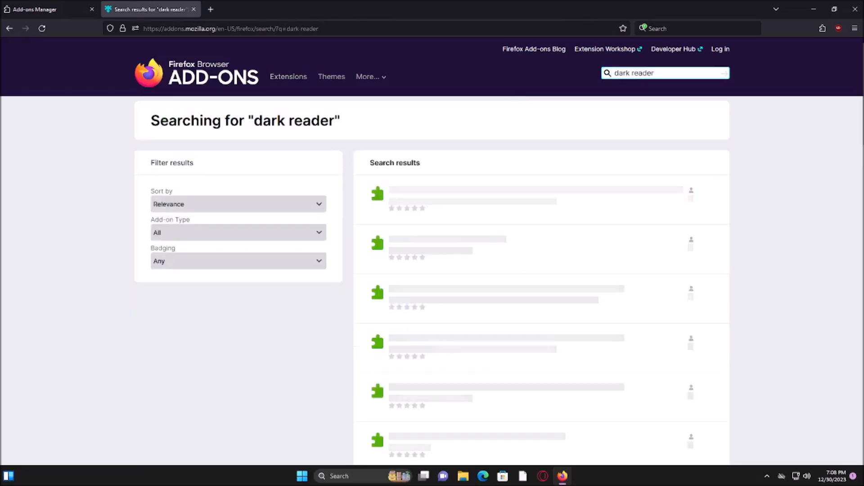
{"action": "left_click", "coordinate": [580, 190]}
{"action": "left_click", "coordinate": [464, 217]}
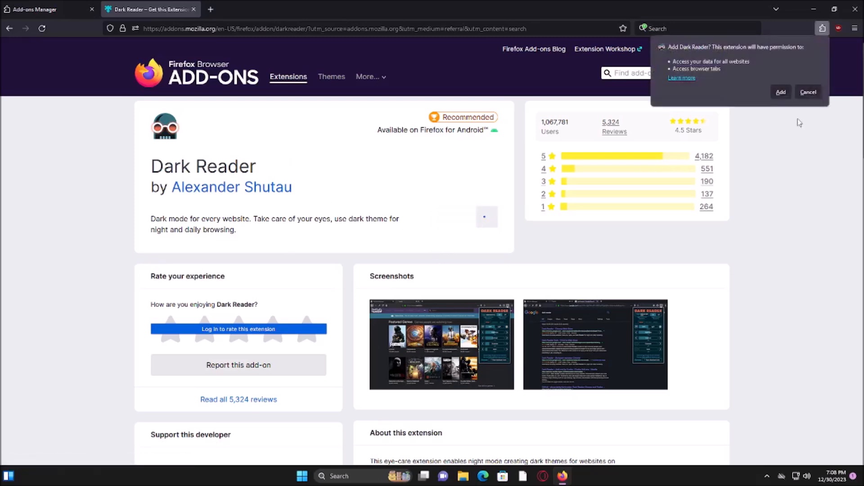
{"action": "left_click", "coordinate": [781, 92]}
{"action": "left_click", "coordinate": [841, 93]}
Check the extensions list on the Dark Reader page and again on the add-ons home page
{"action": "left_click", "coordinate": [823, 28]}
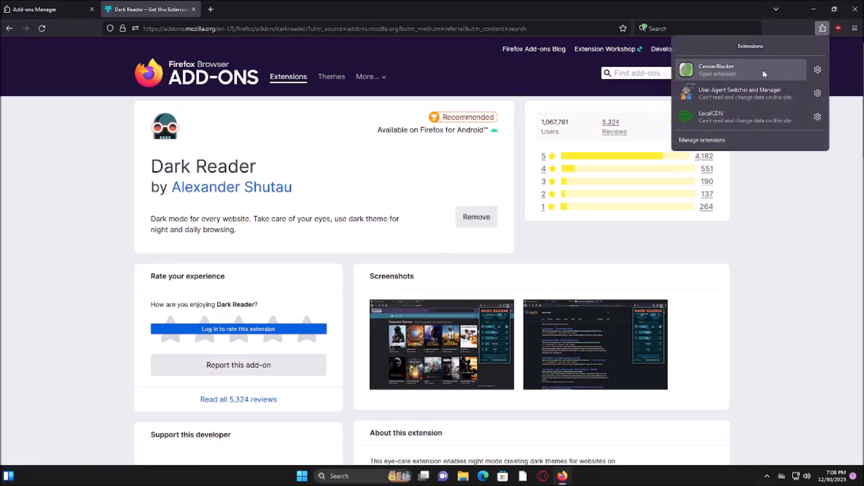
{"action": "left_click", "coordinate": [810, 187]}
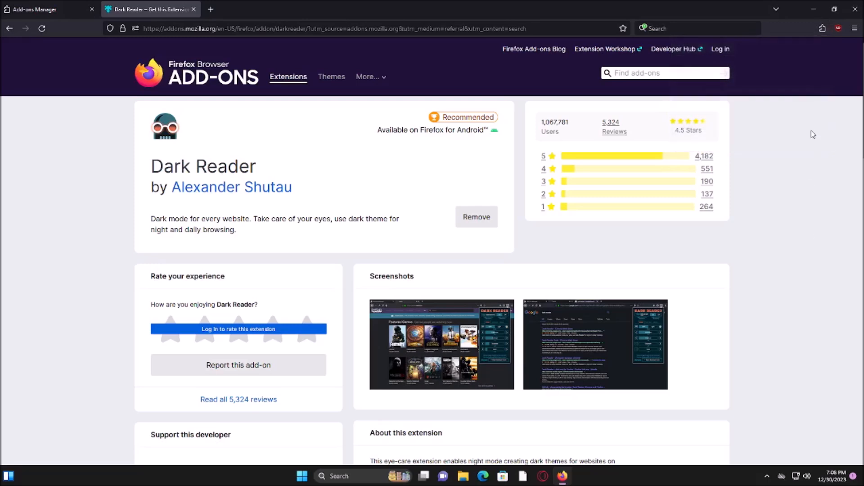
{"action": "left_click", "coordinate": [177, 70]}
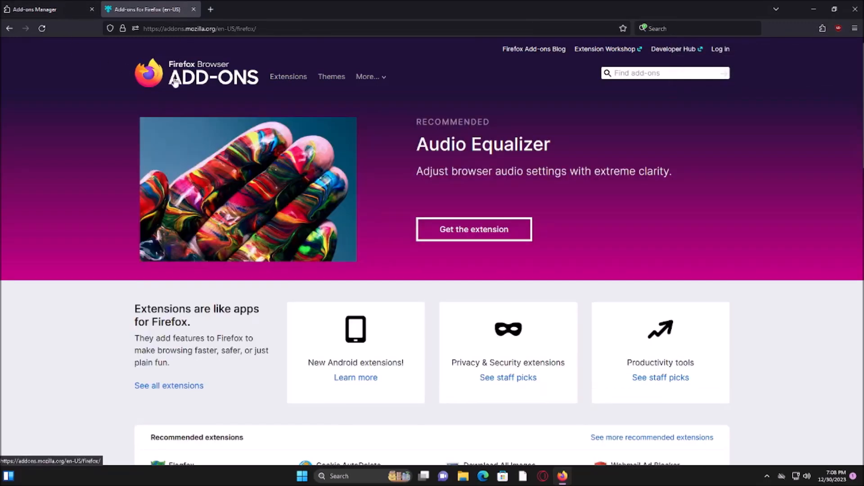
{"action": "left_click", "coordinate": [822, 27]}
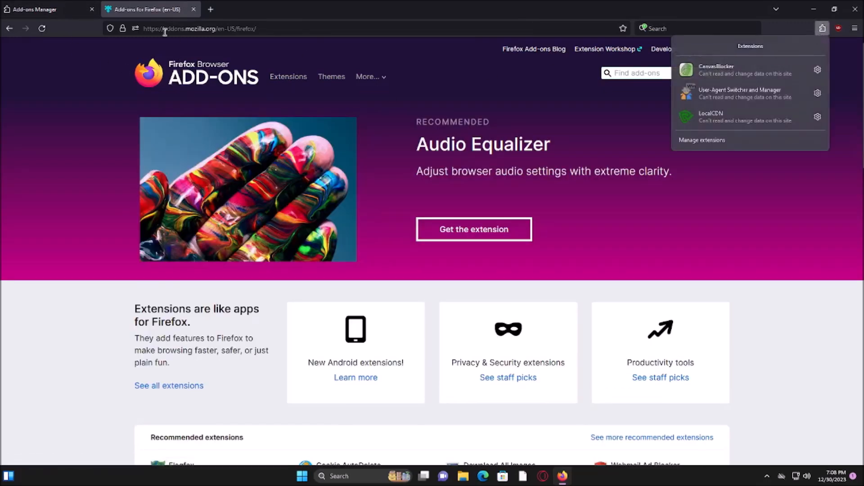
Search the add-ons for "dark reader" again and view the Dark Reader page to check its installation
{"action": "left_click", "coordinate": [605, 73]}
{"action": "type", "text": "dark reader"}
{"action": "key", "text": "Return"}
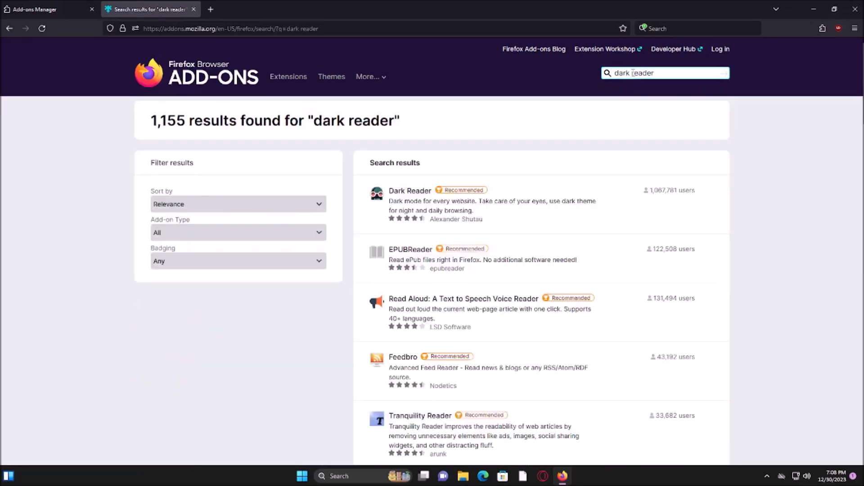
{"action": "left_click", "coordinate": [540, 203]}
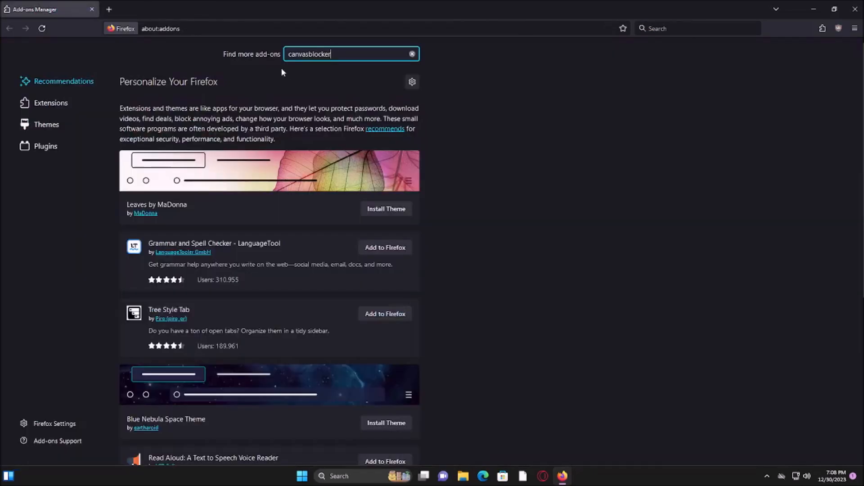
Close the add-ons tabs and load google.com in a new tab
{"action": "left_click", "coordinate": [135, 9]}
{"action": "left_click", "coordinate": [9, 7]}
{"action": "key", "text": "ctrl+w"}
{"action": "type", "text": "goo"}
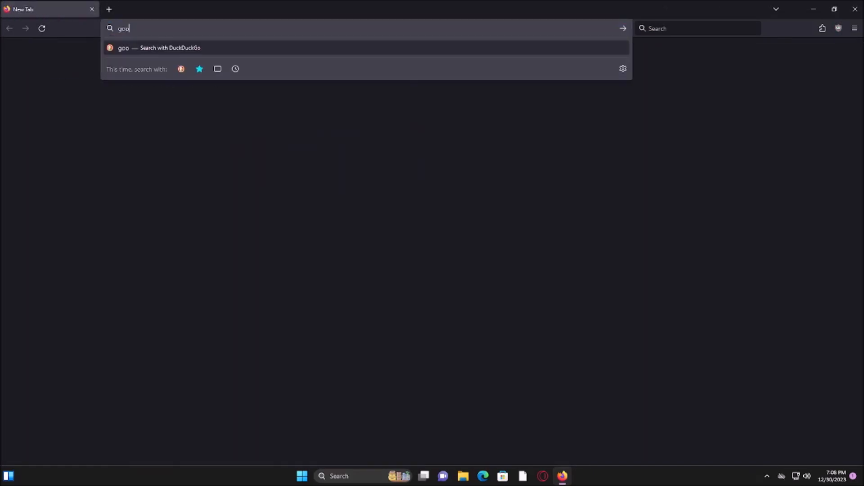
{"action": "key", "text": "BackSpace"}
{"action": "key", "text": "BackSpace"}
{"action": "type", "text": "oogle.com"}
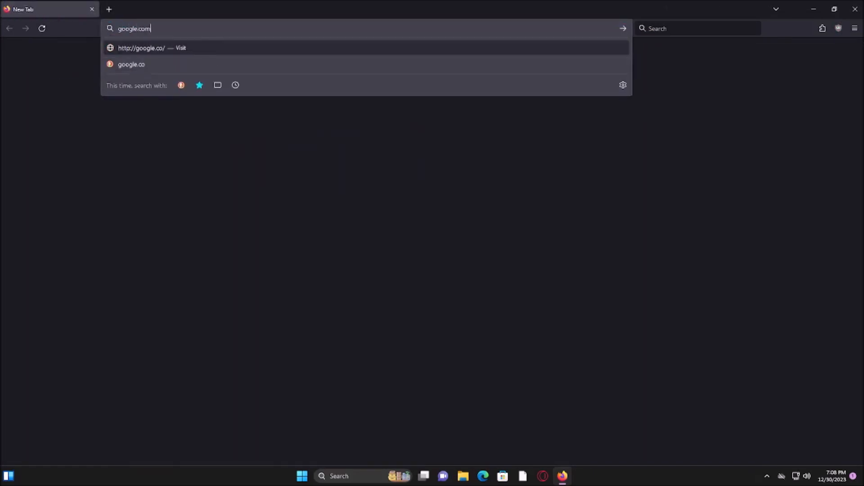
{"action": "key", "text": "Return"}
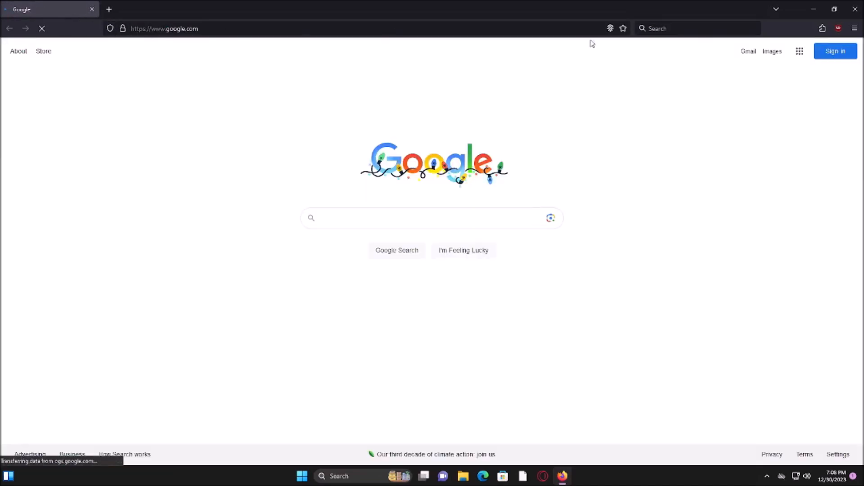
View which extensions can access the Google page, and restart Firefox
{"action": "left_click", "coordinate": [823, 28]}
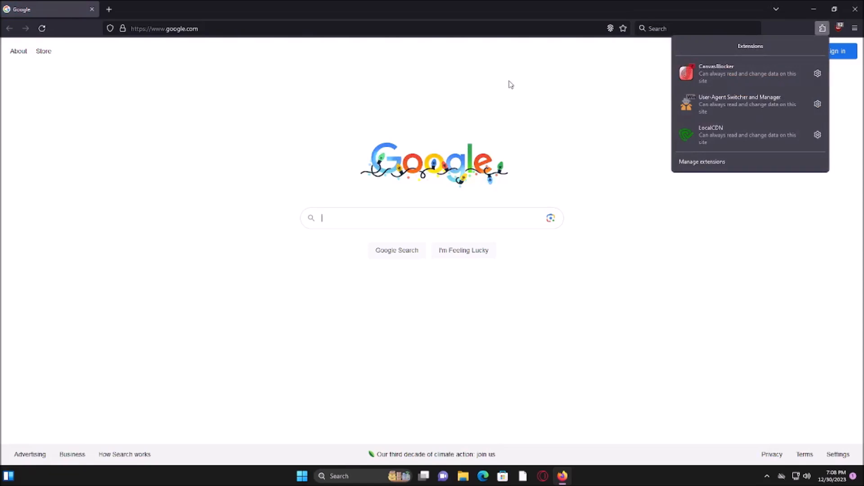
{"action": "left_click", "coordinate": [350, 109]}
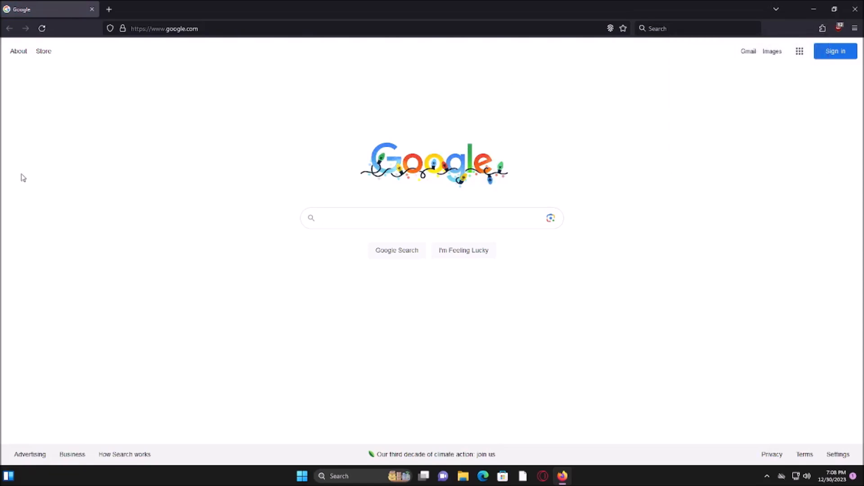
{"action": "left_click", "coordinate": [855, 9]}
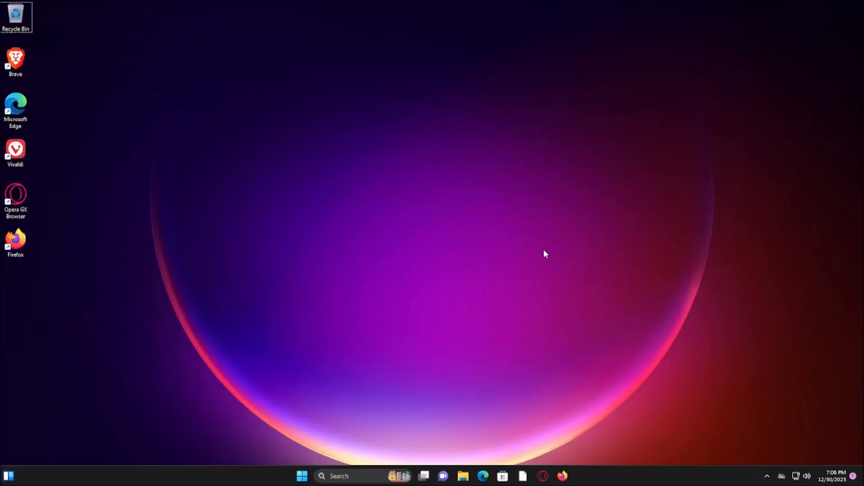
{"action": "left_click", "coordinate": [562, 476]}
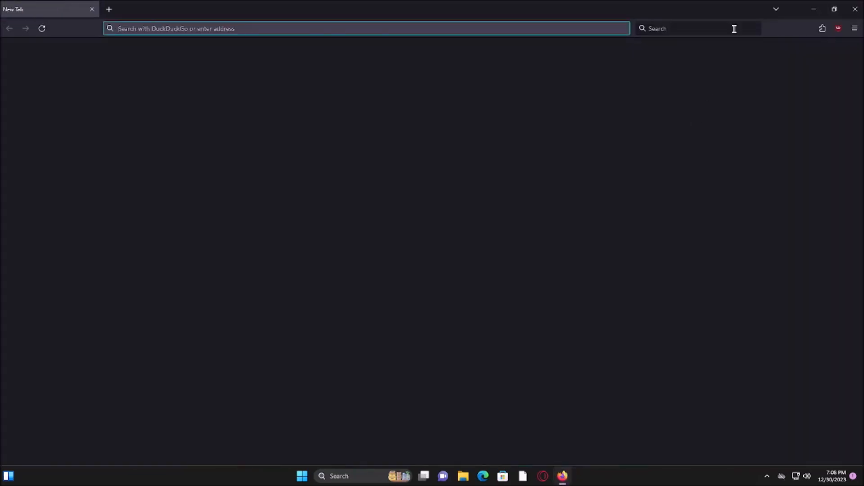
View the extensions list and the uBlock Origin popup, and dismiss it
{"action": "left_click", "coordinate": [823, 28]}
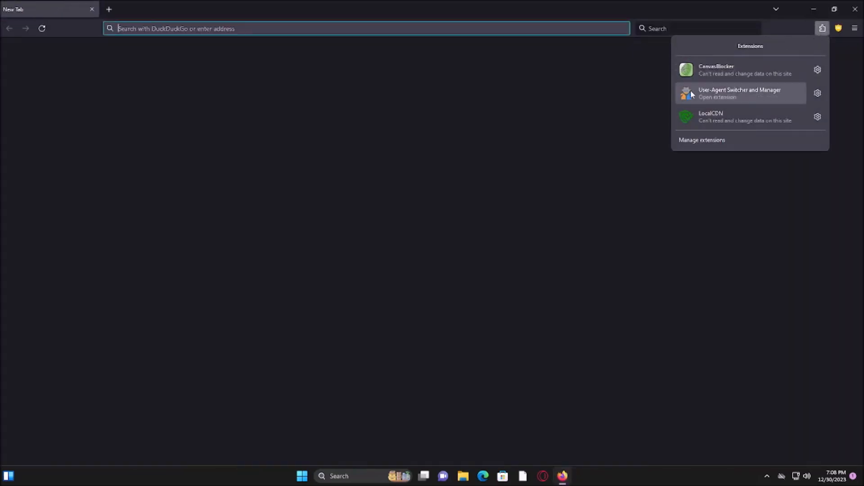
{"action": "left_click", "coordinate": [839, 28]}
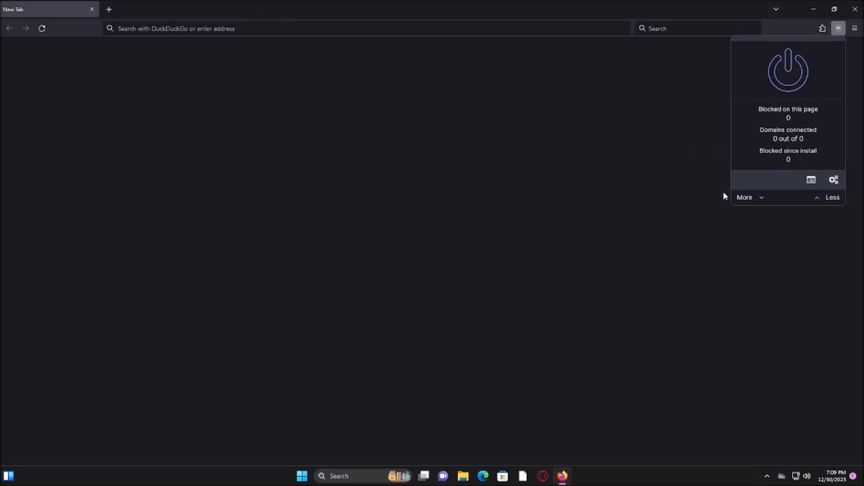
{"action": "left_click", "coordinate": [540, 147]}
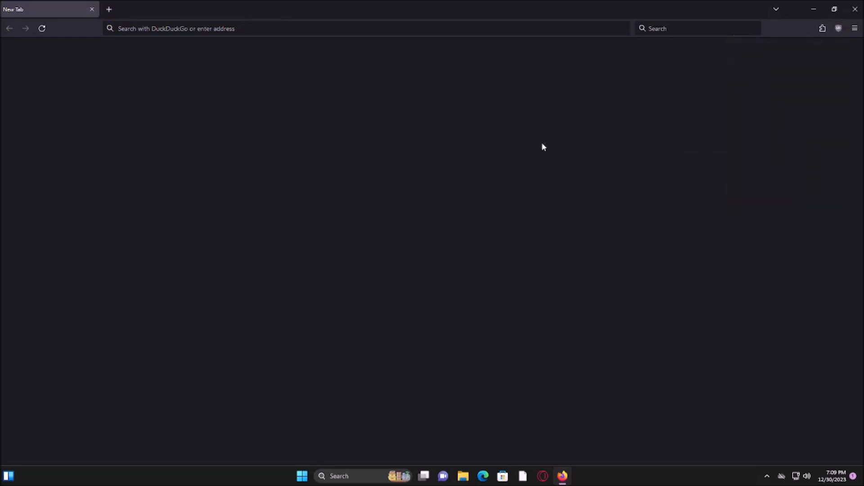
Filter the user agents in User-Agent Switcher and Manager to Opera, view the operating system choices, and dismiss the popup
{"action": "left_click", "coordinate": [823, 29]}
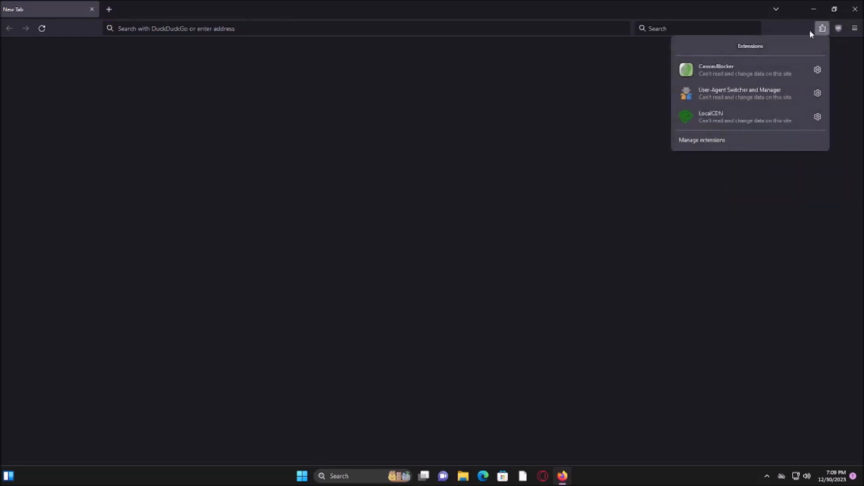
{"action": "left_click", "coordinate": [723, 98]}
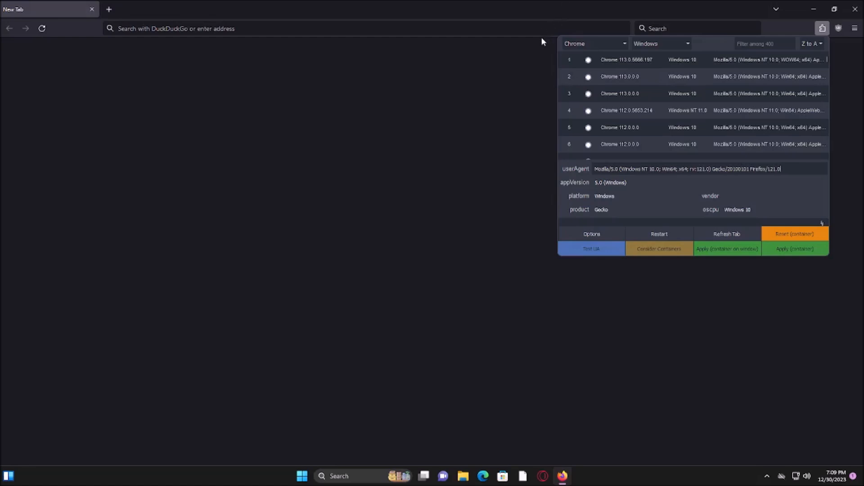
{"action": "left_click", "coordinate": [602, 44]}
{"action": "left_click", "coordinate": [582, 115]}
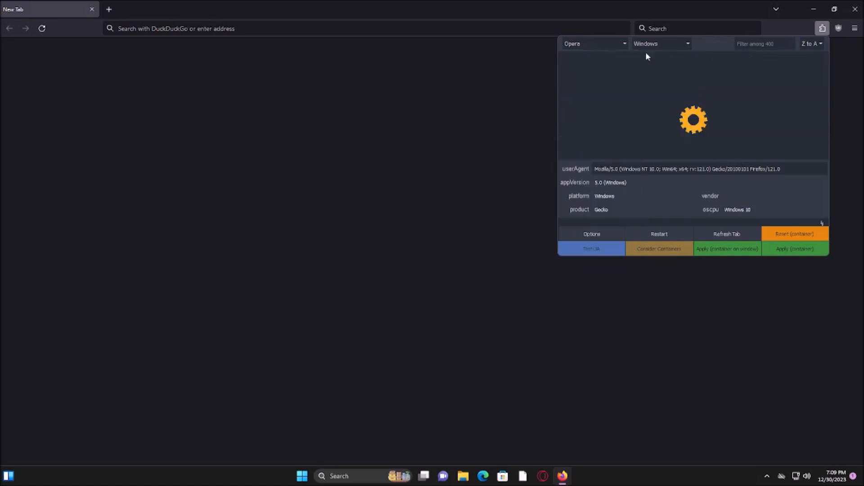
{"action": "left_click", "coordinate": [653, 43]}
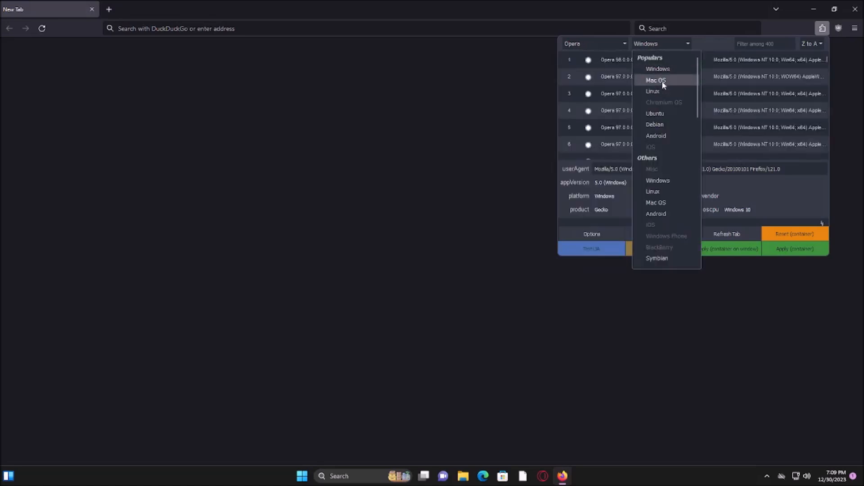
{"action": "left_click", "coordinate": [377, 158]}
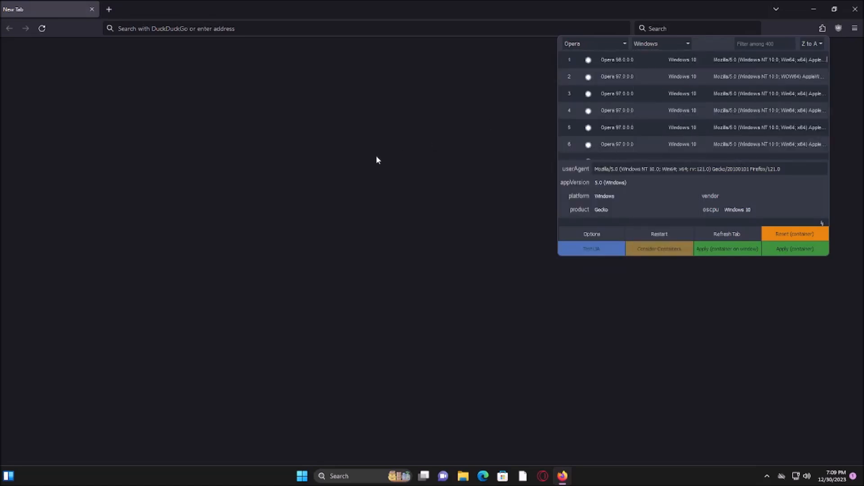
{"action": "left_click", "coordinate": [377, 157]}
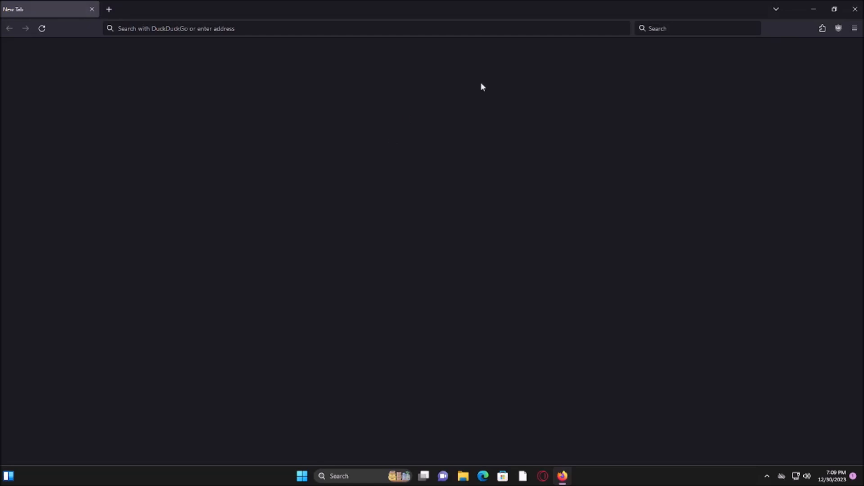
View the LocalCDN popup on the new tab page and dismiss it
{"action": "left_click", "coordinate": [822, 28]}
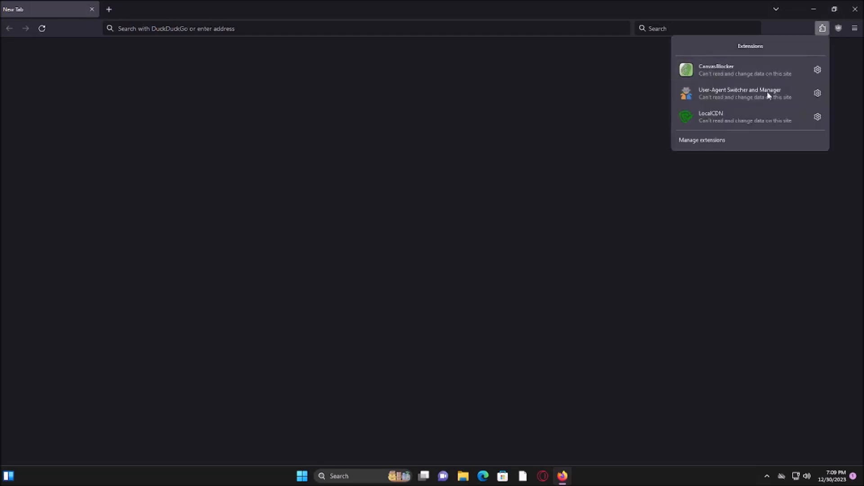
{"action": "left_click", "coordinate": [738, 112]}
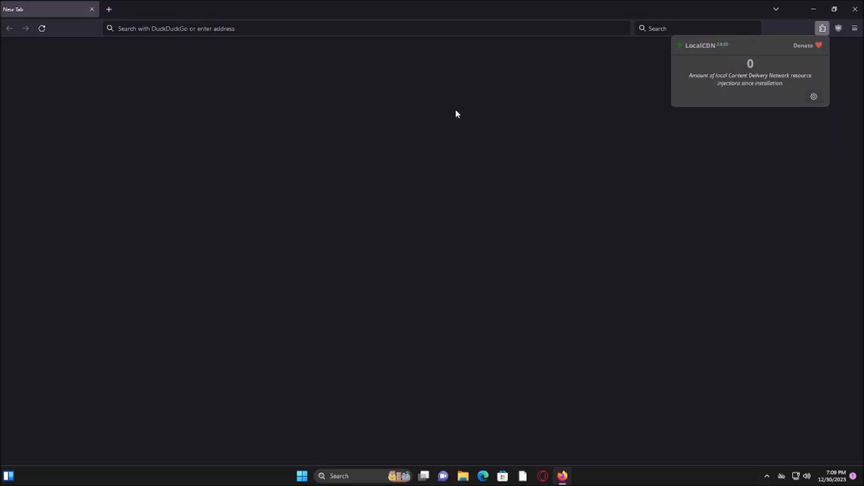
{"action": "left_click", "coordinate": [457, 114]}
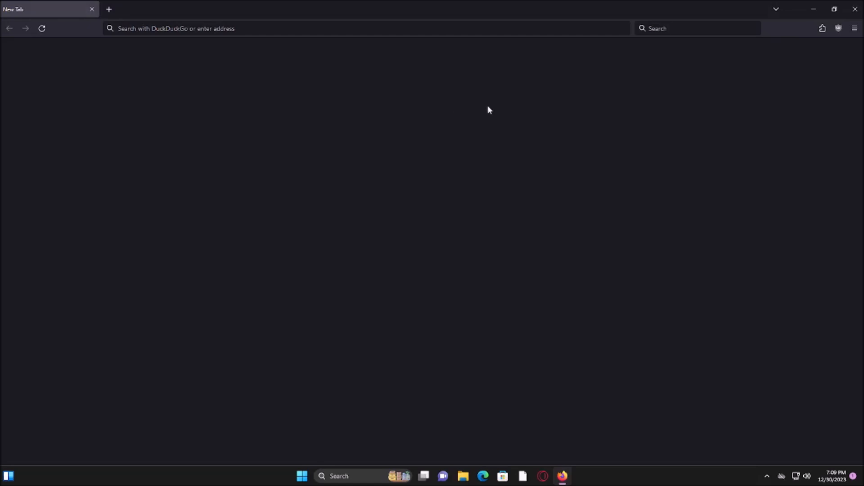
View the extensions list and the user agent shown in User-Agent Switcher and Manager, and dismiss its popup
{"action": "left_click", "coordinate": [823, 28]}
{"action": "left_click", "coordinate": [407, 202]}
{"action": "left_click", "coordinate": [823, 28]}
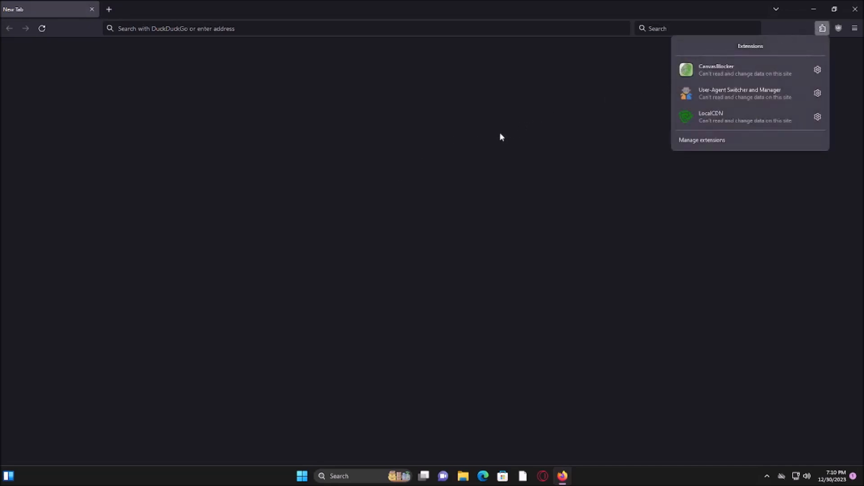
{"action": "left_click", "coordinate": [724, 93]}
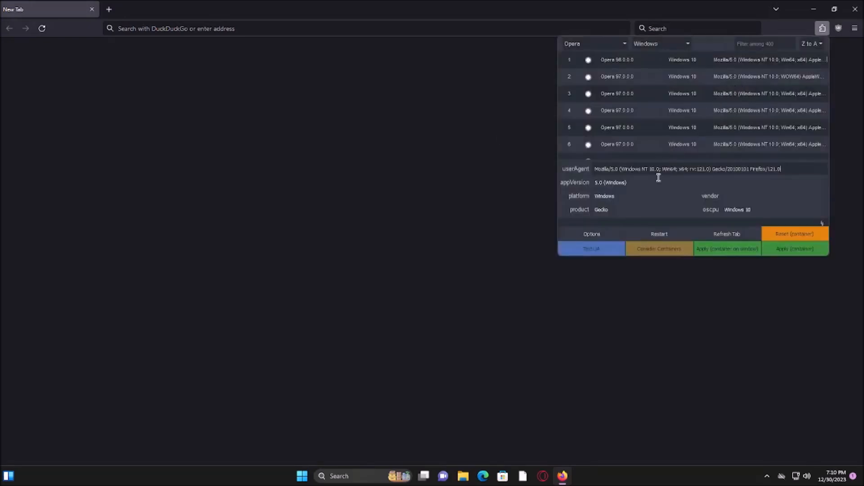
{"action": "left_click", "coordinate": [792, 10]}
Look over the list of installed extensions once more and close Firefox
{"action": "left_click", "coordinate": [823, 28]}
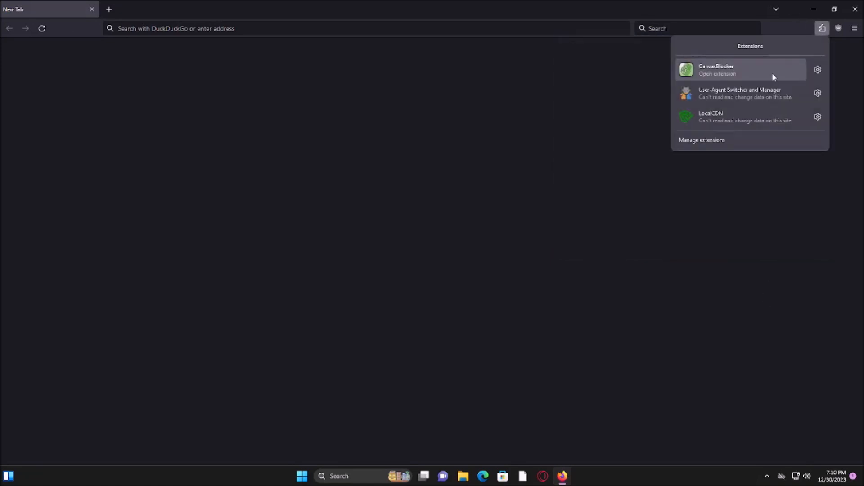
{"action": "left_click", "coordinate": [334, 146]}
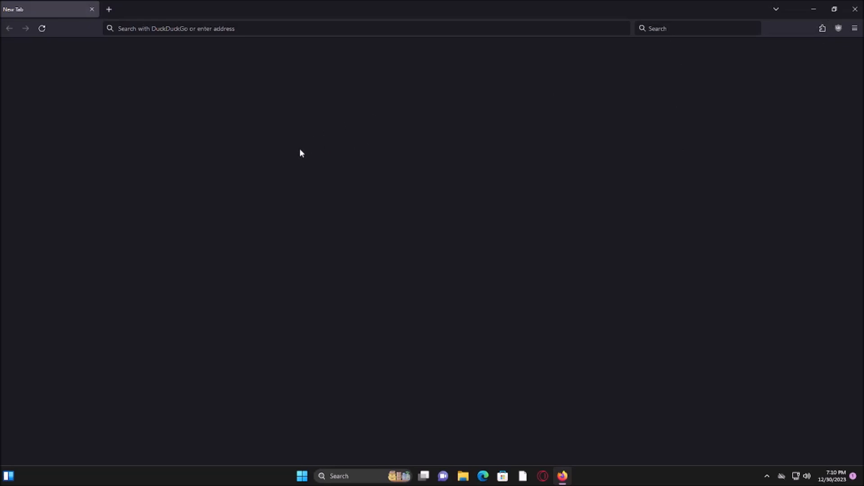
{"action": "left_click", "coordinate": [855, 9]}
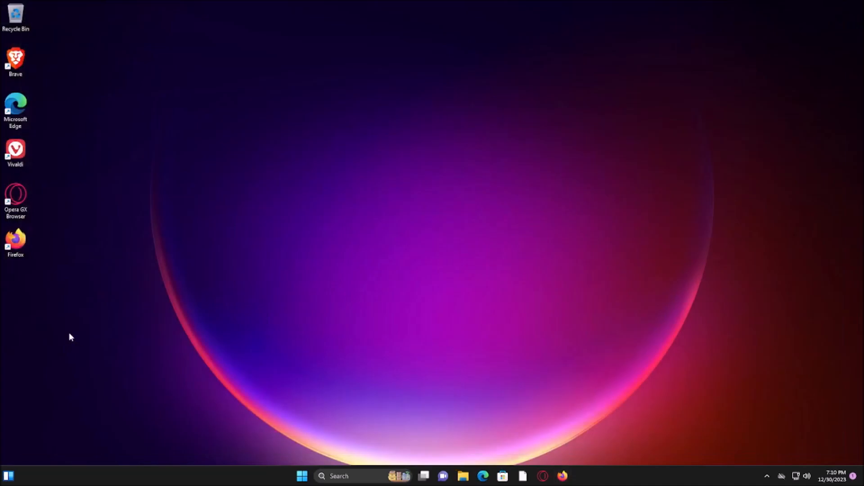